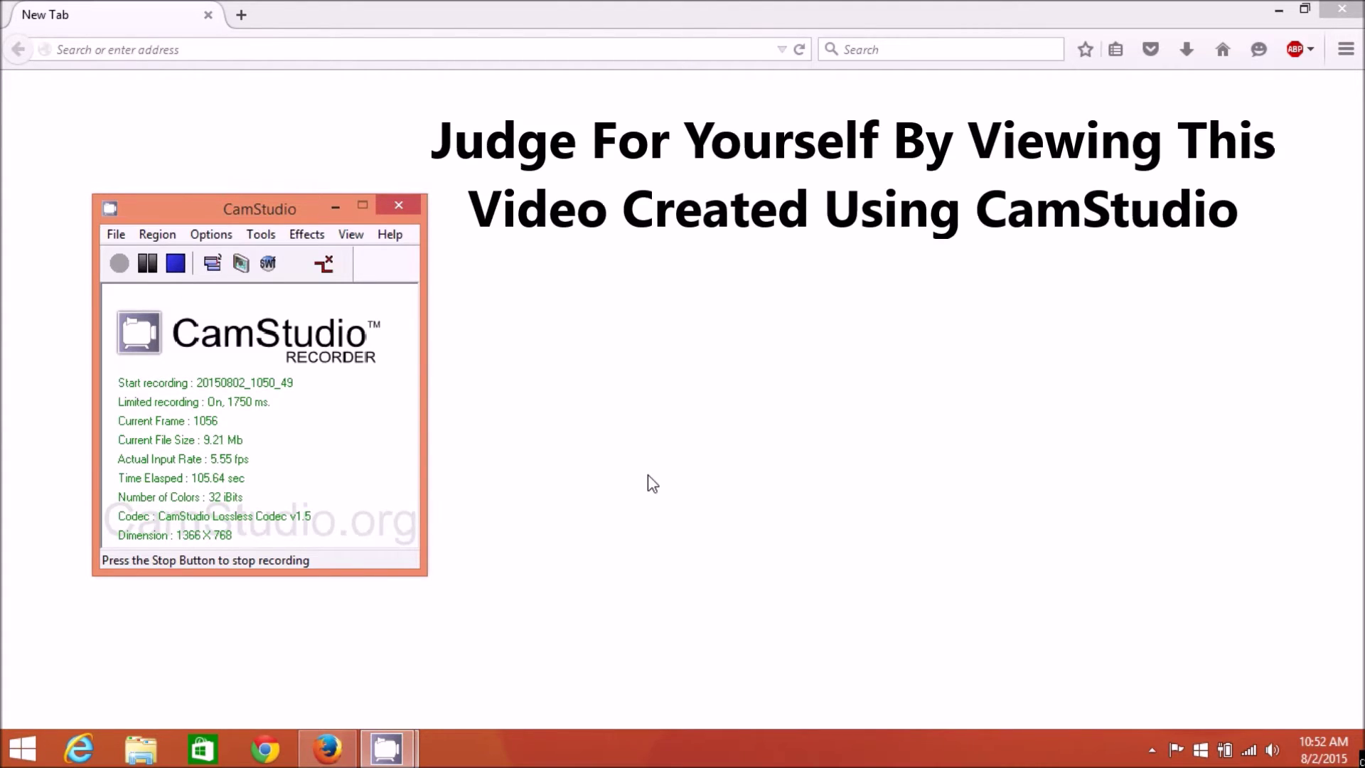
- Search Google for 'camstudio' from the Firefox search box
{"action": "left_click", "coordinate": [897, 49]}
{"action": "type", "text": "c"}
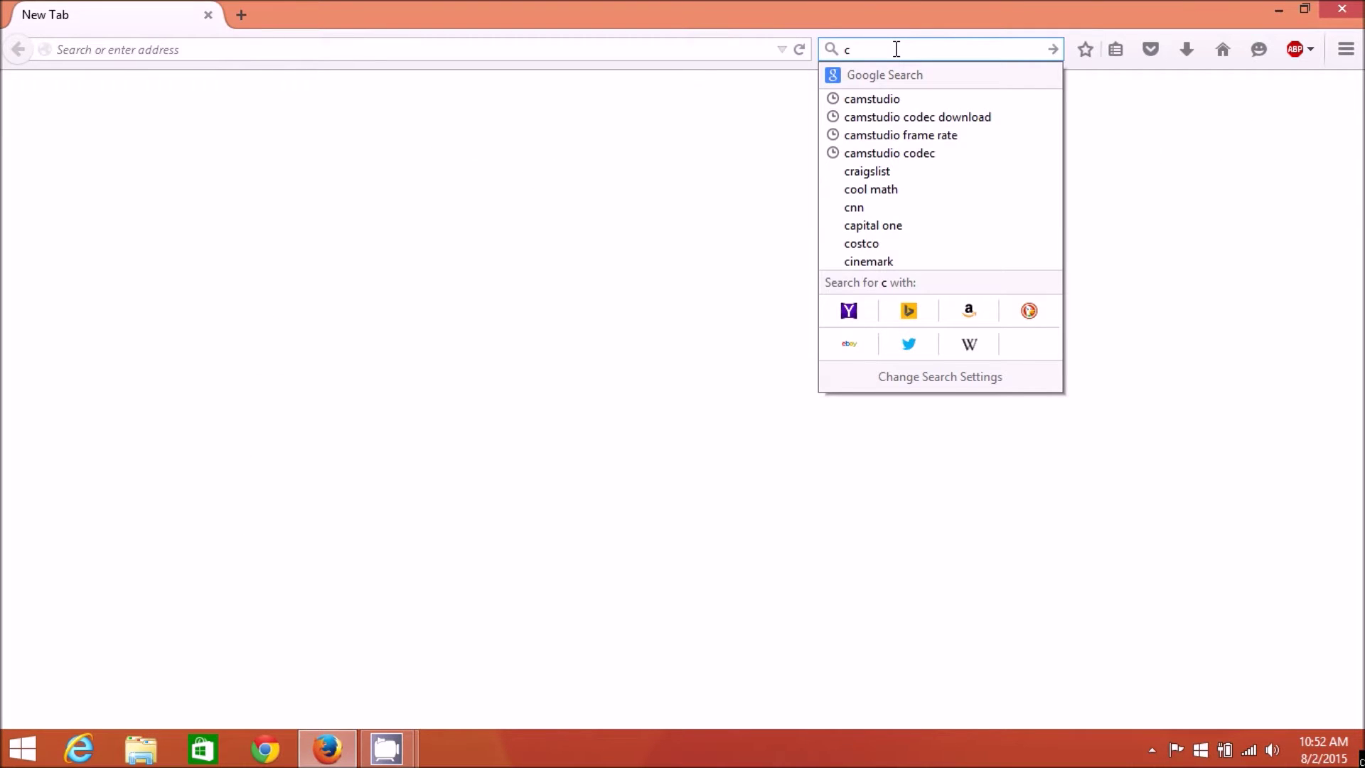
{"action": "type", "text": "amstudio"}
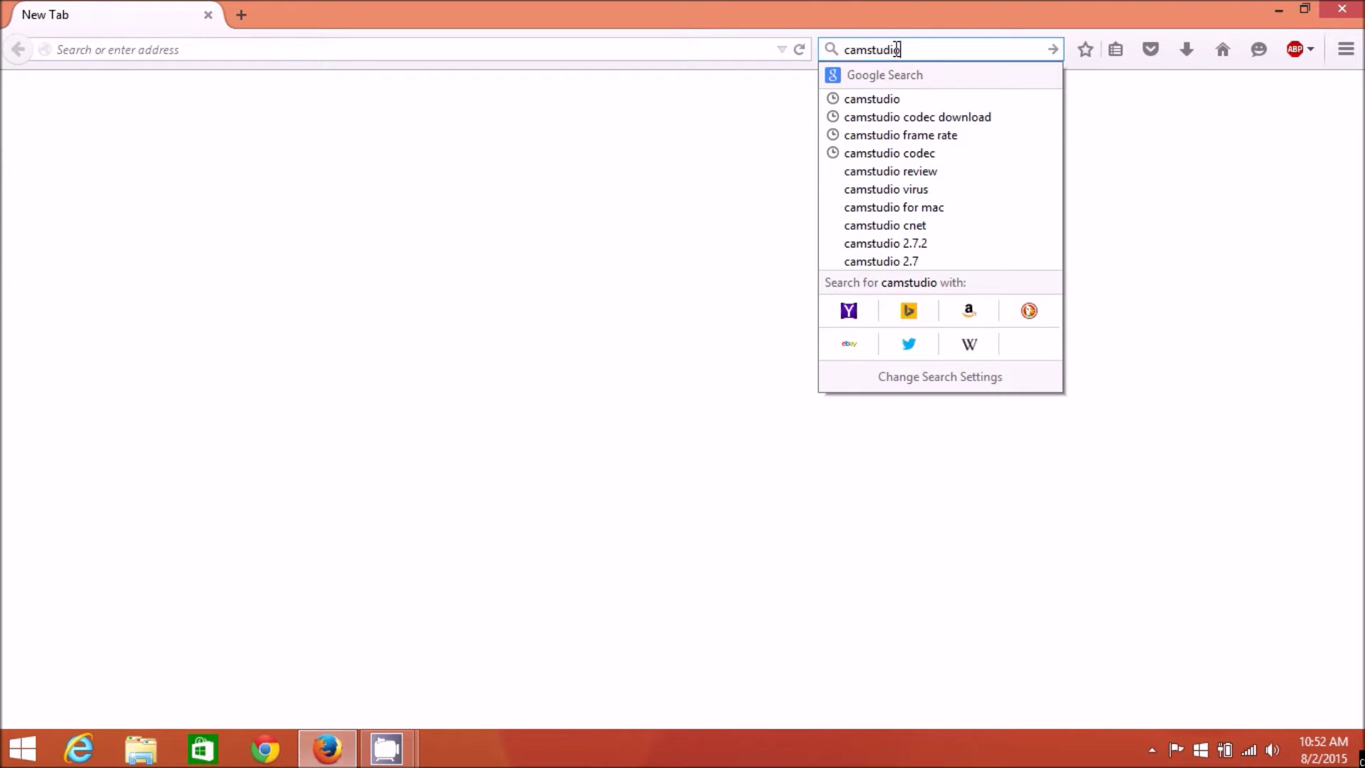
{"action": "key", "text": "Return"}
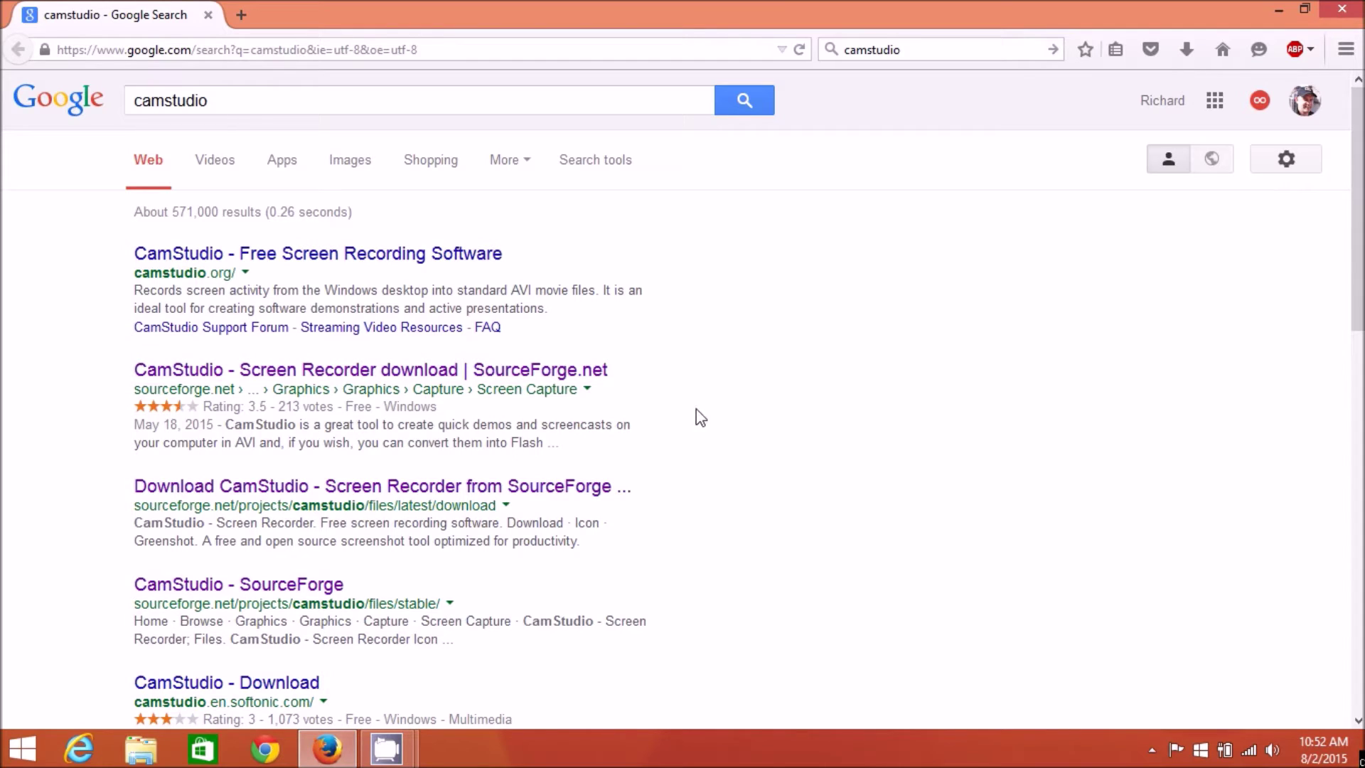
- Open the SourceForge CamStudio project page and start downloading CamStudio_Setup_2-7_r316-33155.exe
{"action": "left_click", "coordinate": [424, 377]}
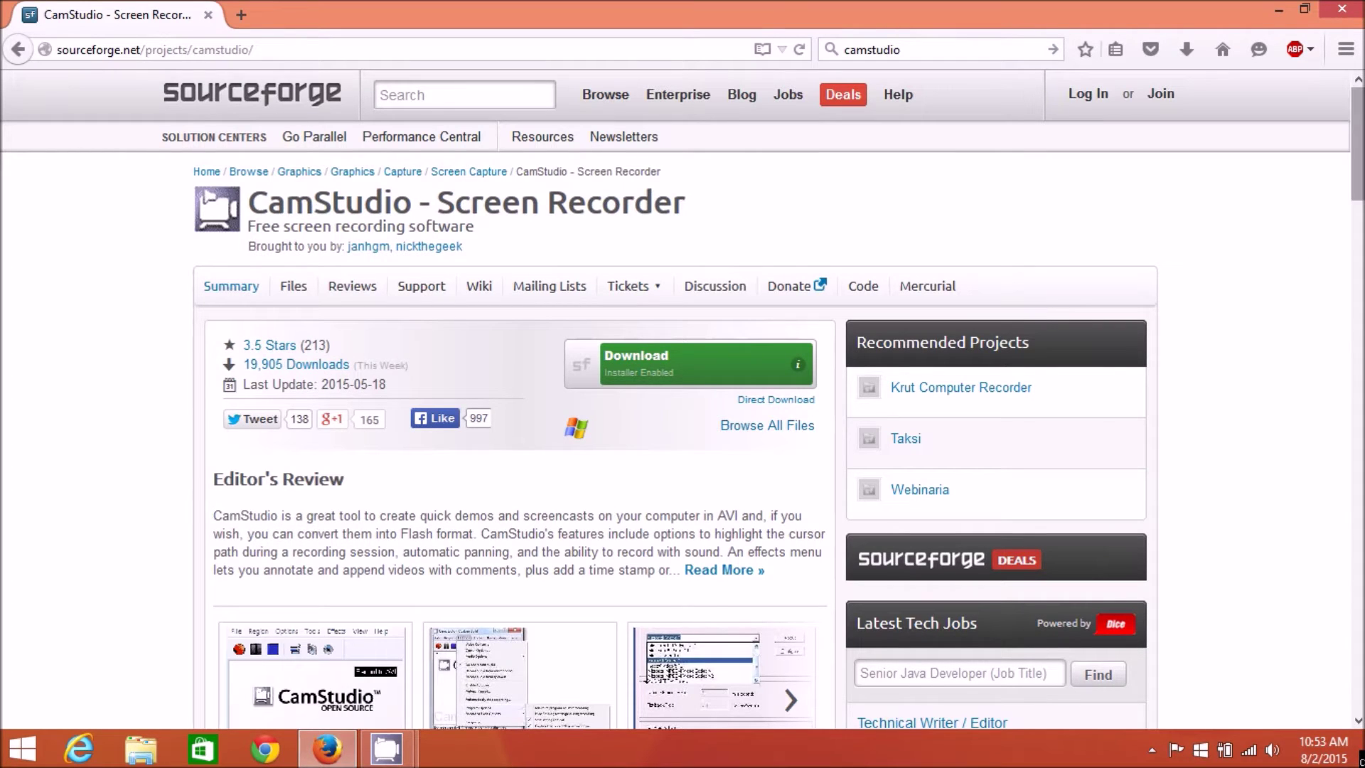
{"action": "left_click", "coordinate": [707, 373]}
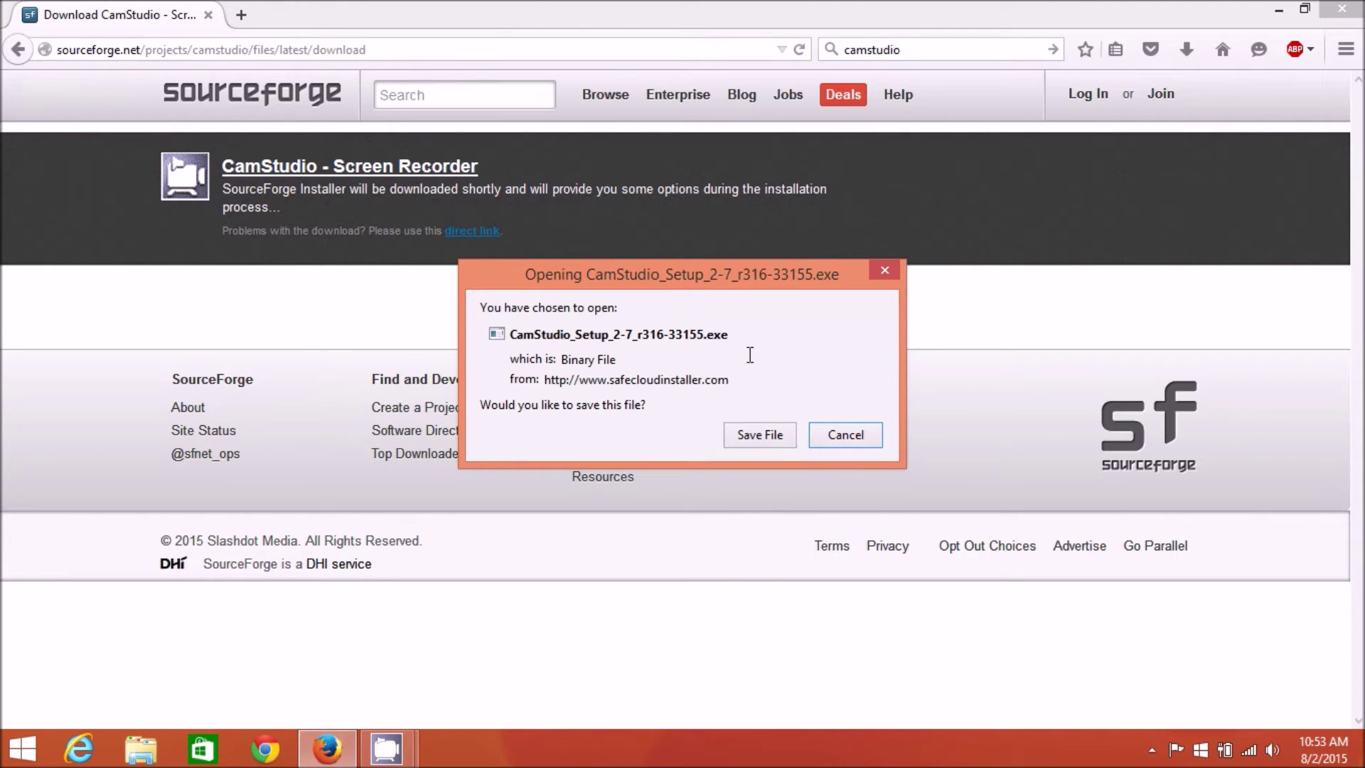
- Save CamStudio_Setup_2-7_r316-33155.exe and run it from the Firefox downloads list
{"action": "left_click", "coordinate": [756, 438]}
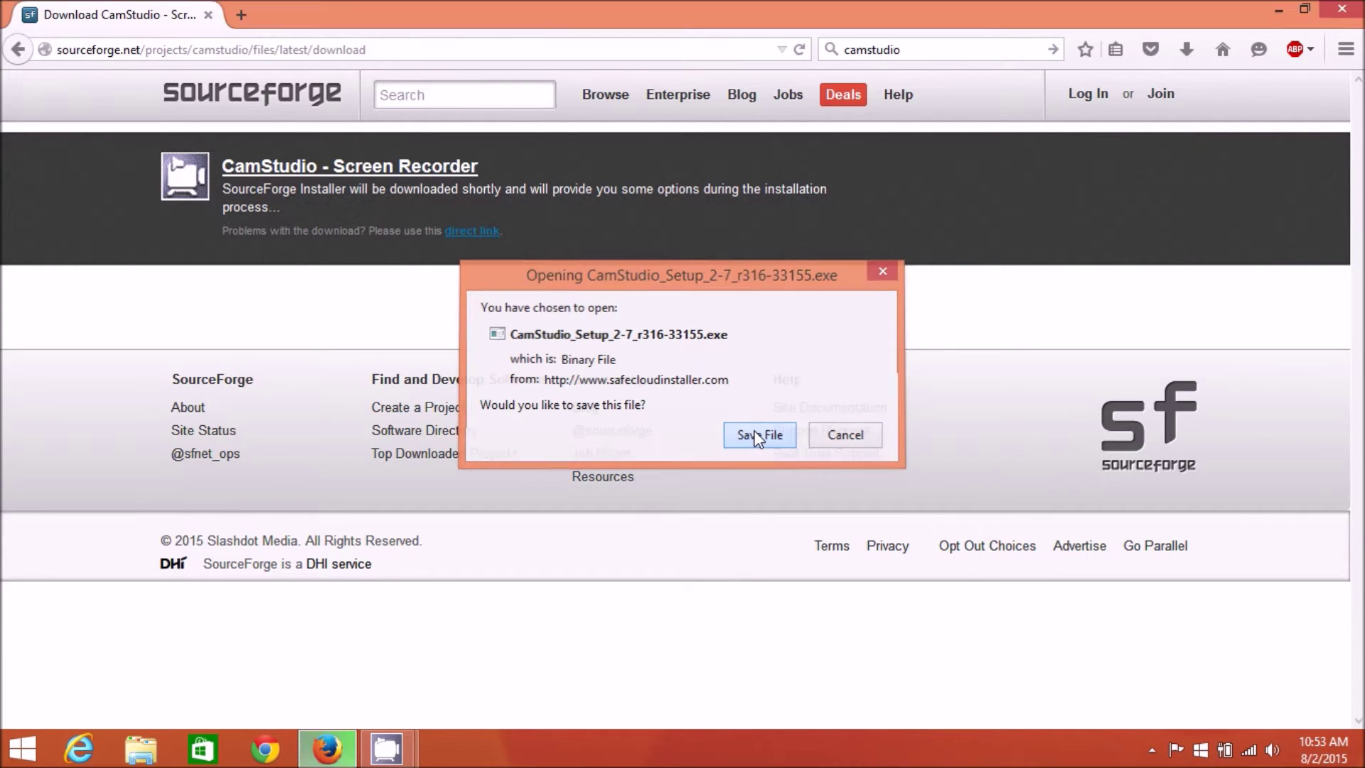
{"action": "left_click", "coordinate": [758, 437]}
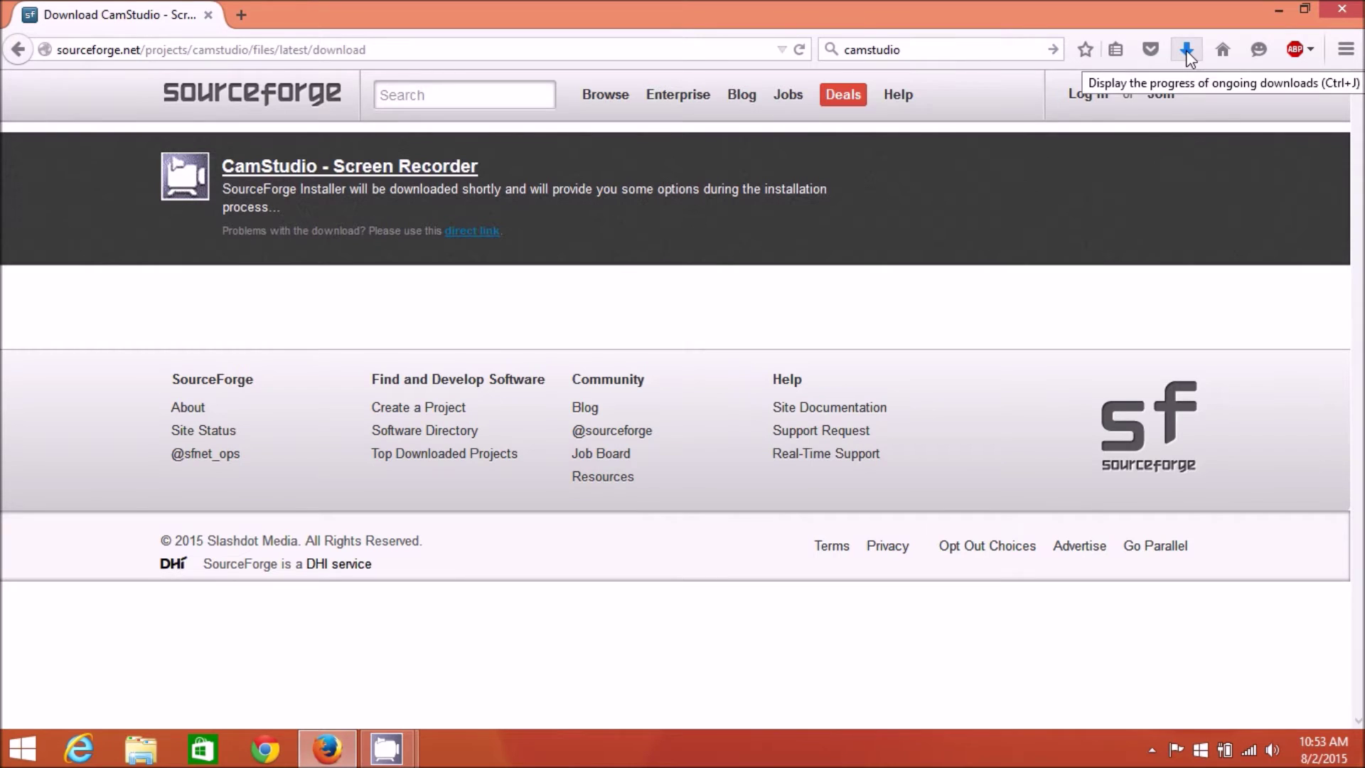
{"action": "left_click", "coordinate": [1187, 56]}
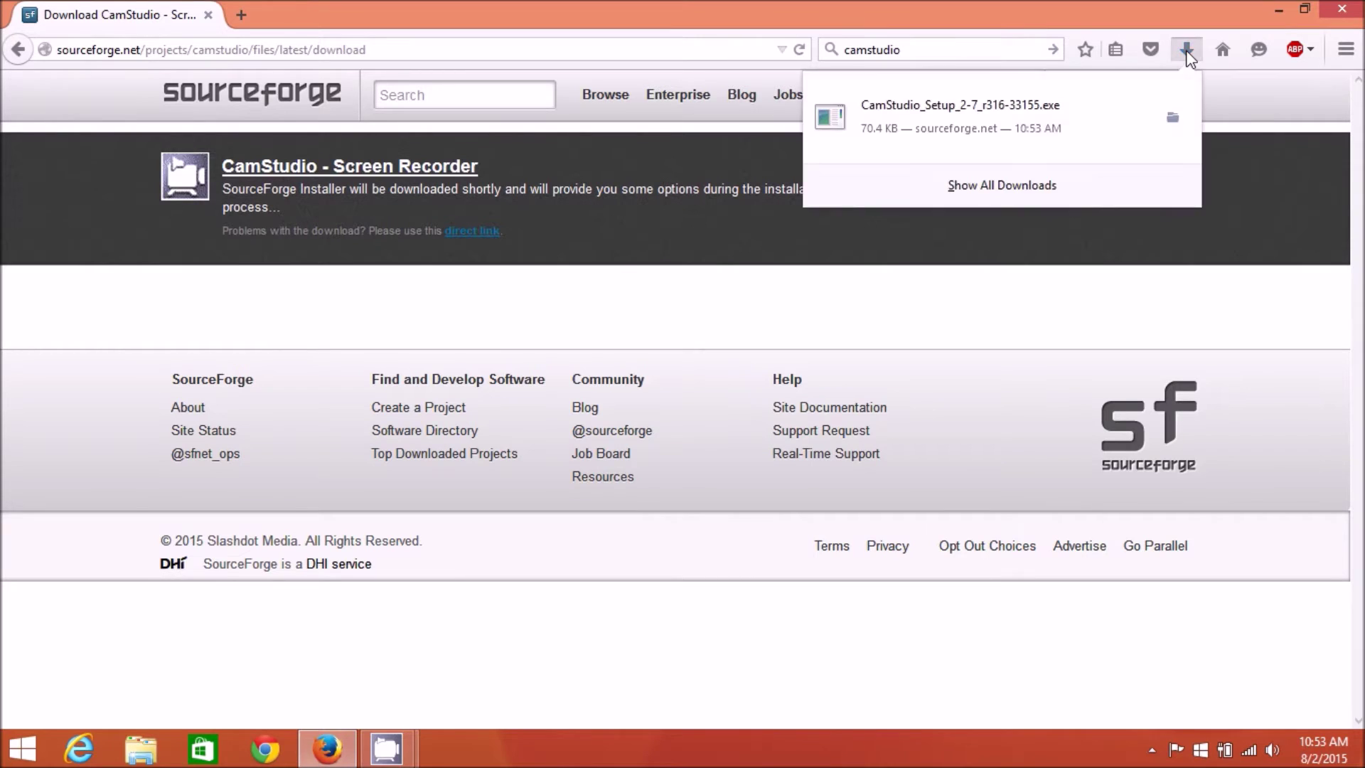
{"action": "left_click", "coordinate": [966, 122]}
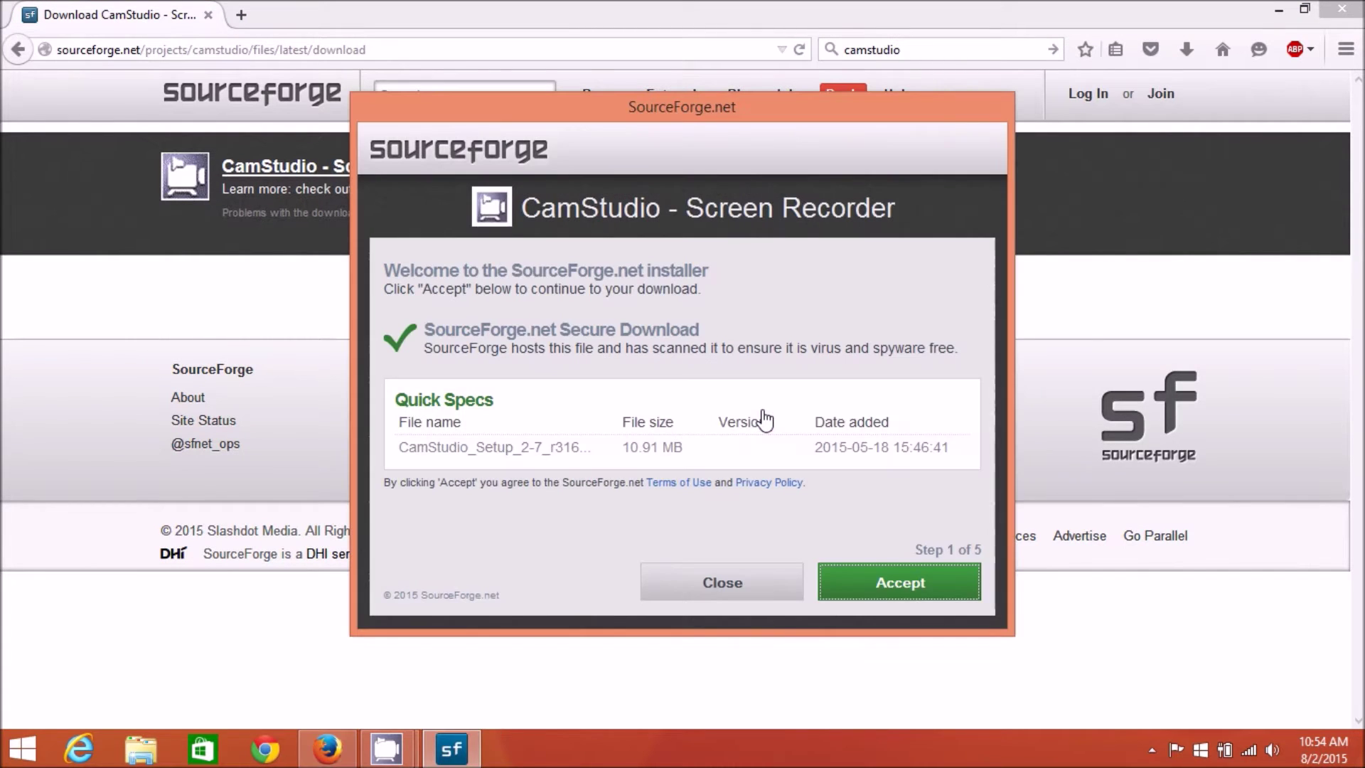
- Accept the SourceForge Installer terms, decline the Yahoo offer, and launch the CamStudio 2.7 setup
{"action": "left_click_drag", "start_coordinate": [700, 116], "coordinate": [557, 136]}
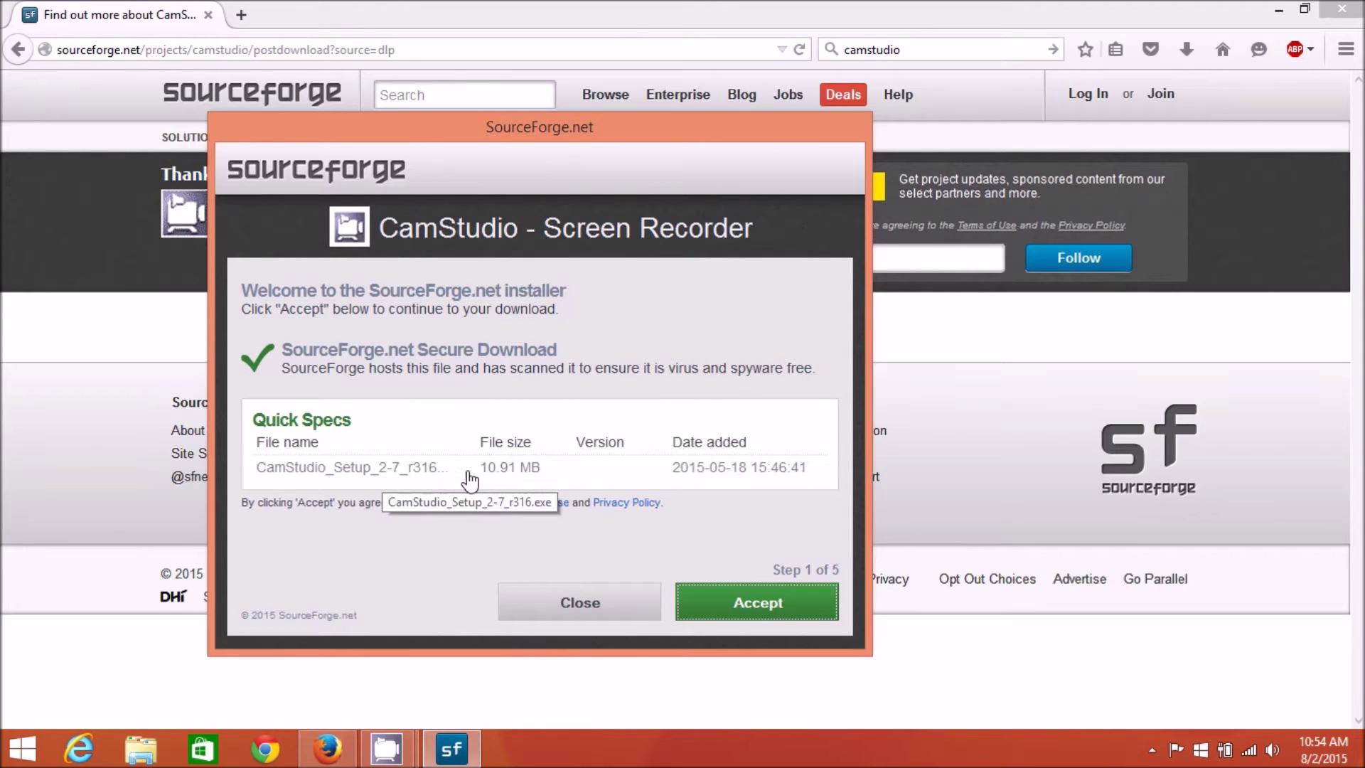
{"action": "left_click", "coordinate": [730, 610]}
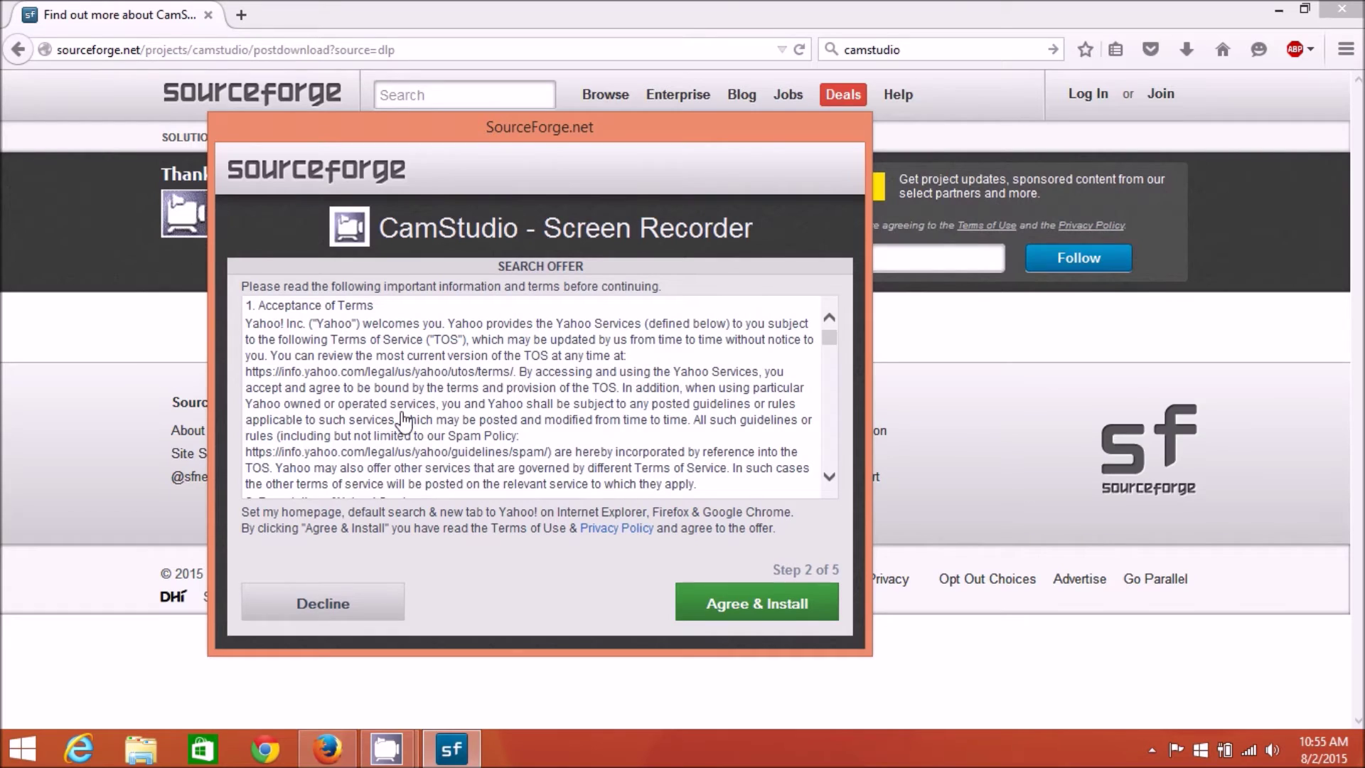
{"action": "left_click", "coordinate": [347, 616]}
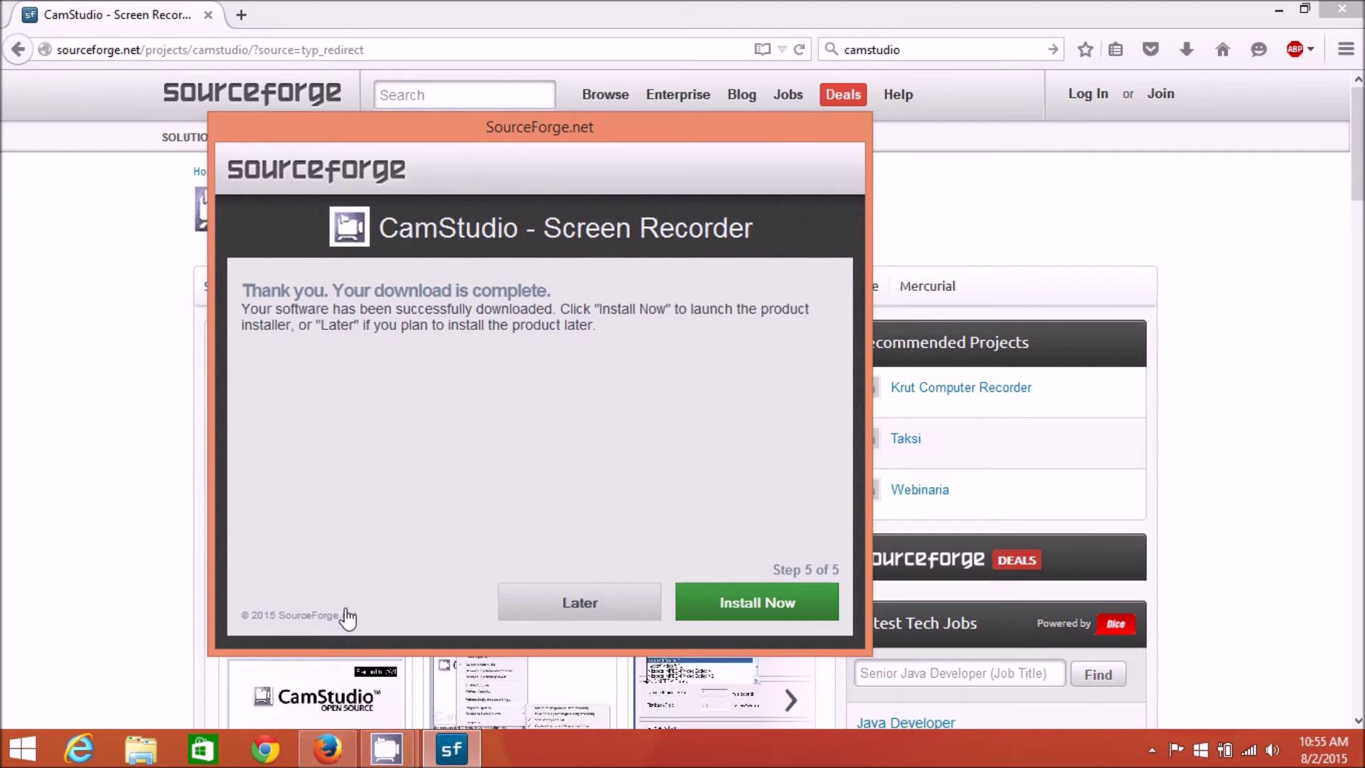
{"action": "left_click", "coordinate": [775, 610]}
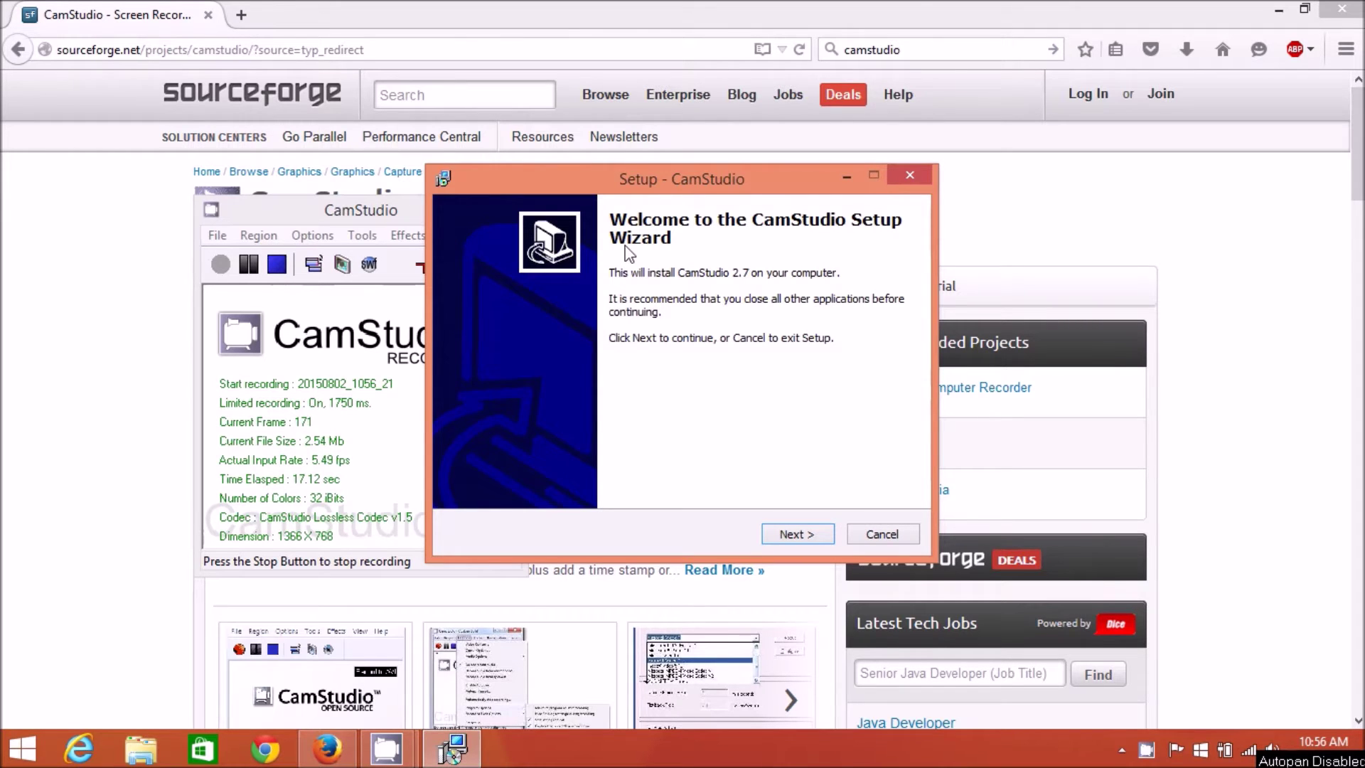
- Accept the license, keep default folders without a desktop icon, then exit setup at Ready to Install
{"action": "left_click", "coordinate": [791, 537]}
{"action": "left_click", "coordinate": [598, 474]}
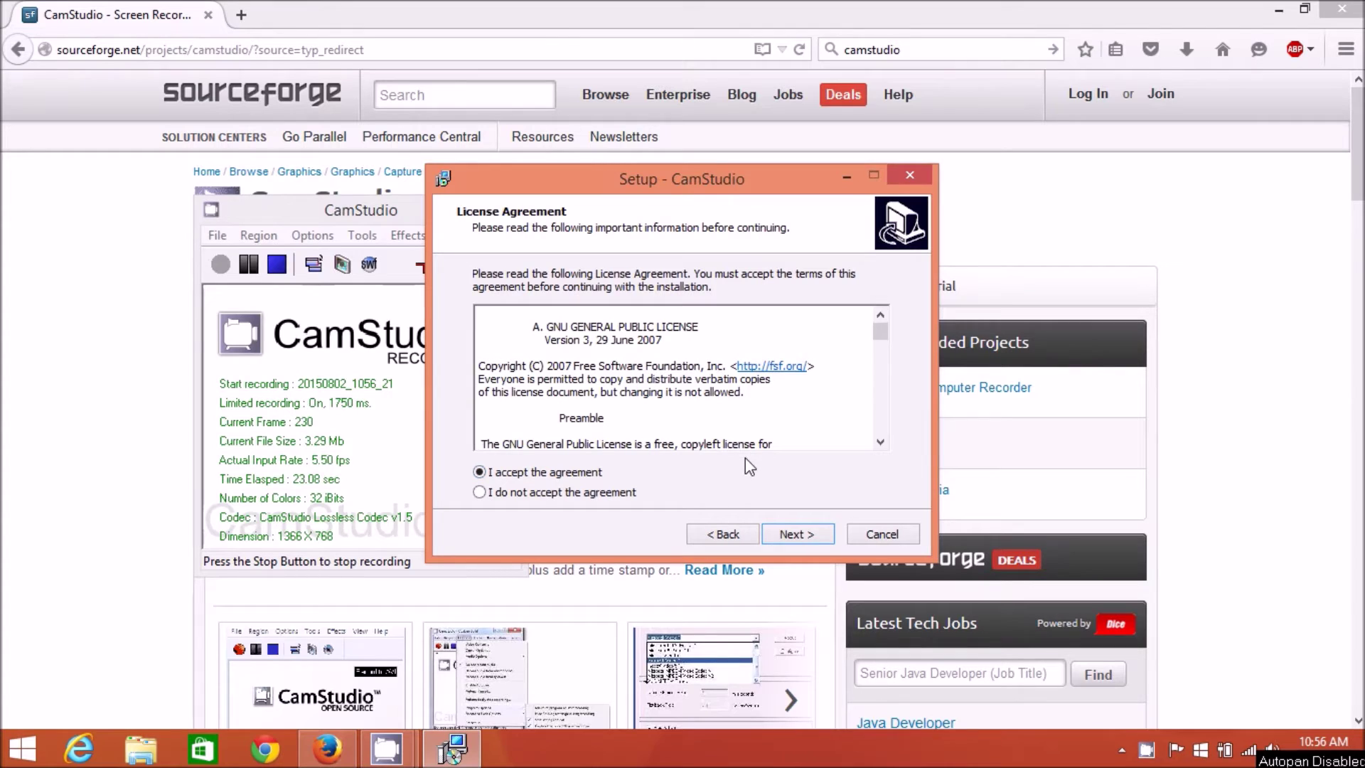
{"action": "left_click", "coordinate": [792, 535]}
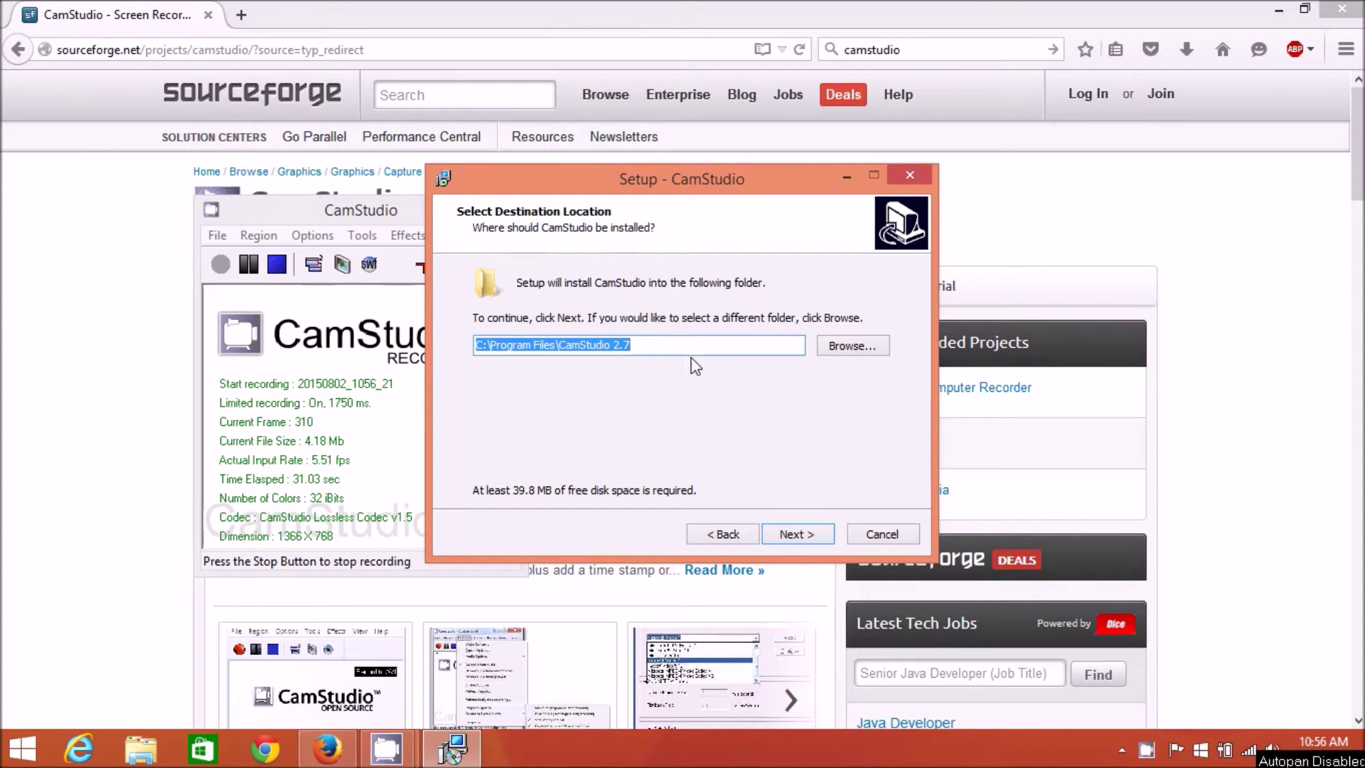
{"action": "left_click", "coordinate": [790, 536]}
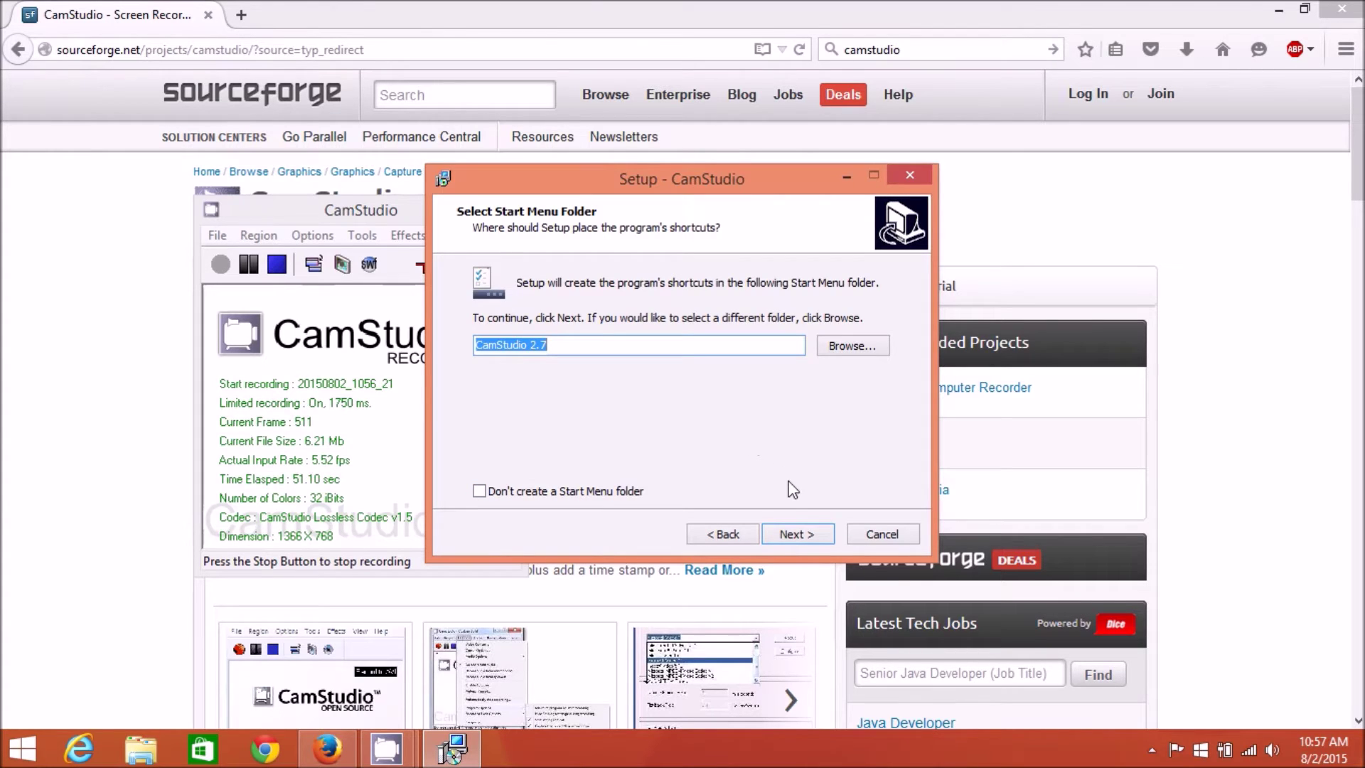
{"action": "left_click", "coordinate": [788, 539]}
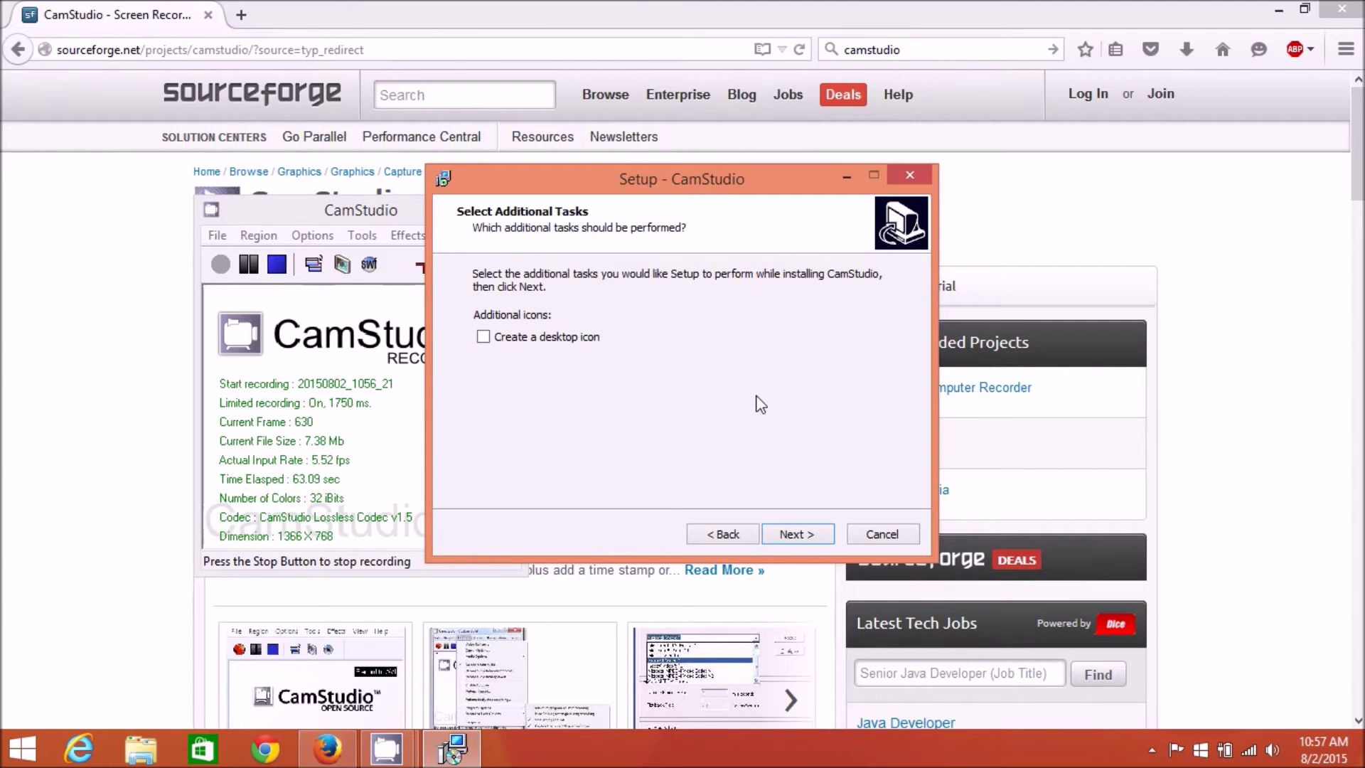
{"action": "left_click", "coordinate": [800, 534]}
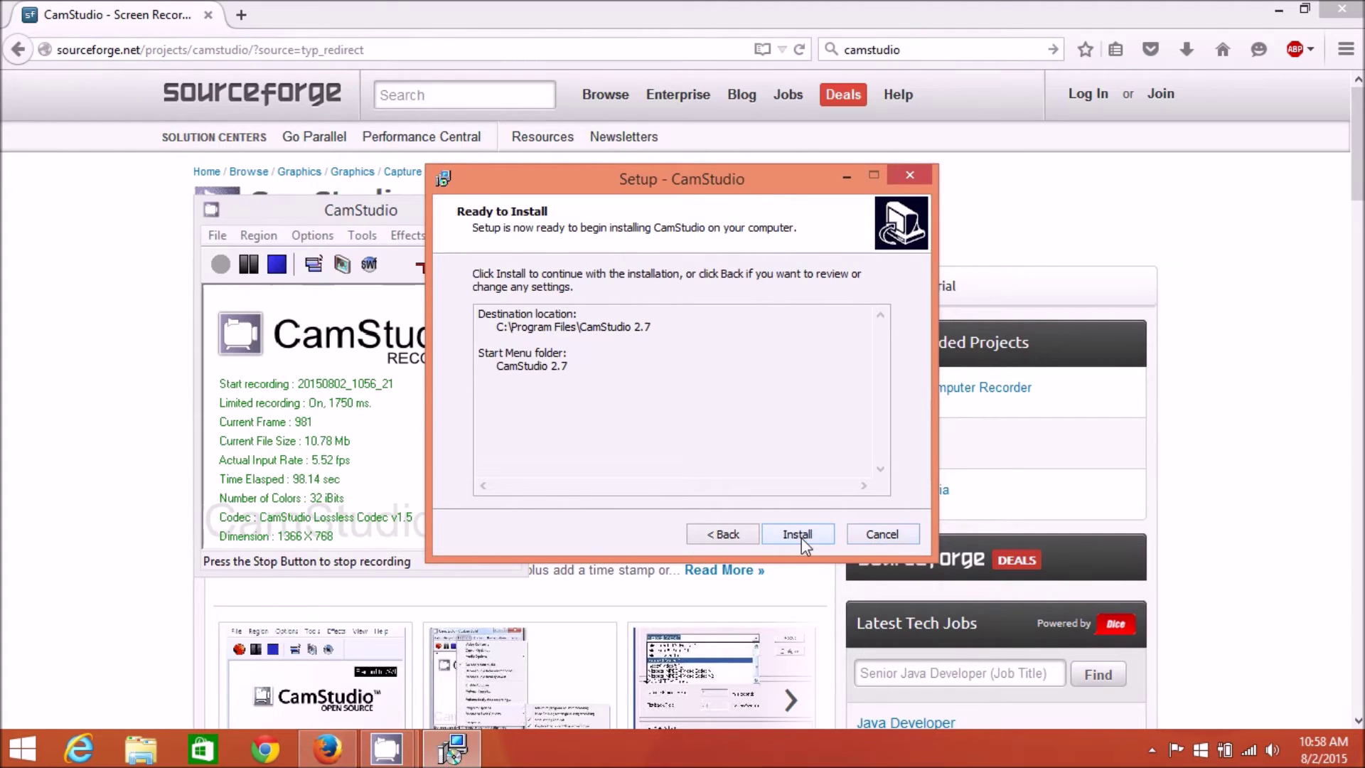
{"action": "left_click", "coordinate": [866, 538]}
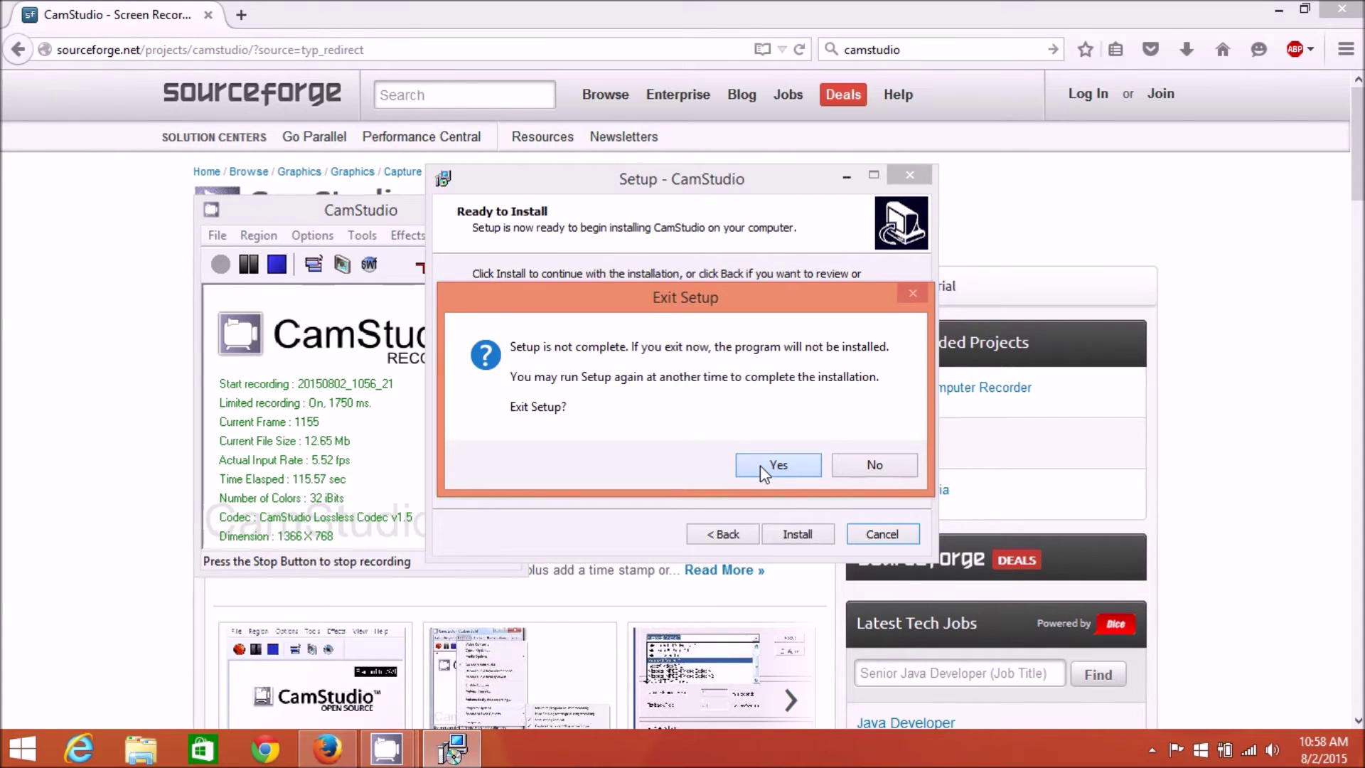
{"action": "left_click", "coordinate": [761, 465]}
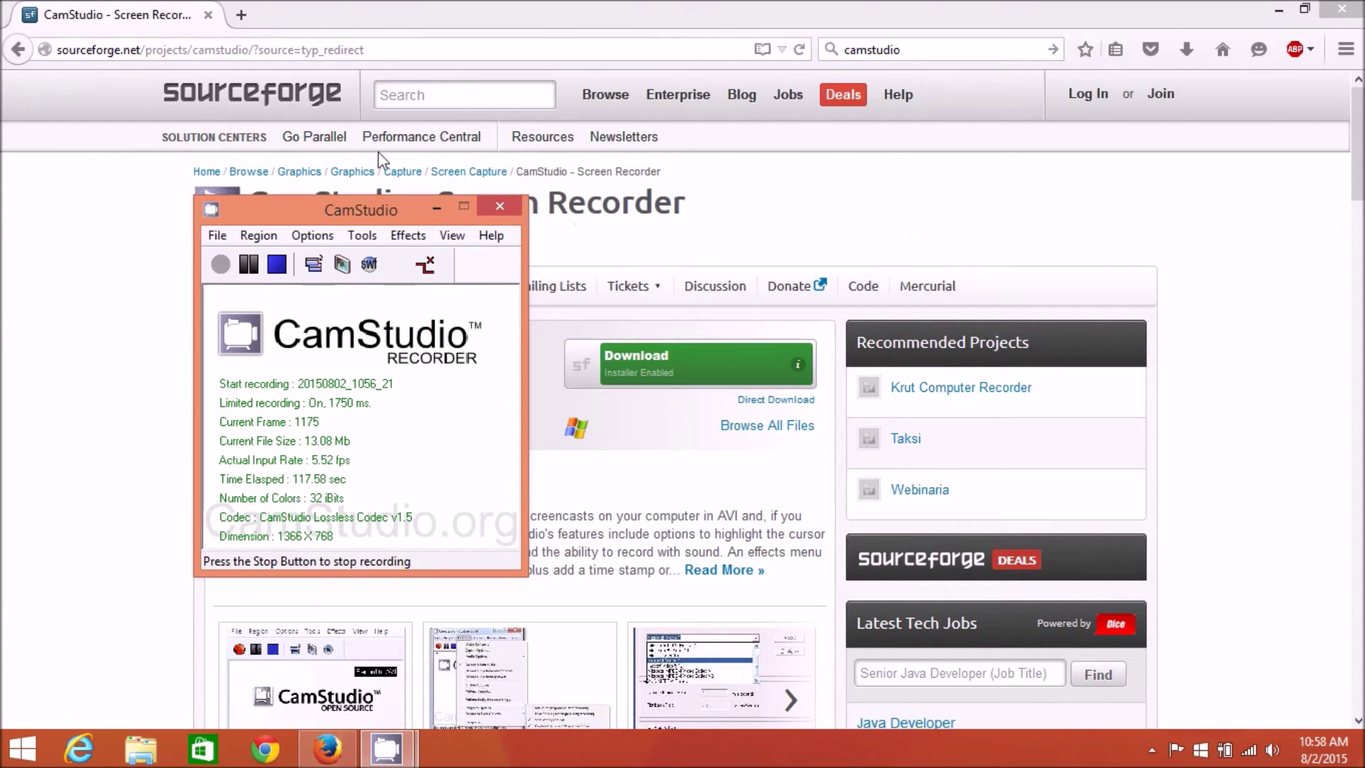
- Move the CamStudio recorder window to the lower left, uncovering the SourceForge page title
{"action": "left_click_drag", "start_coordinate": [366, 211], "coordinate": [217, 290]}
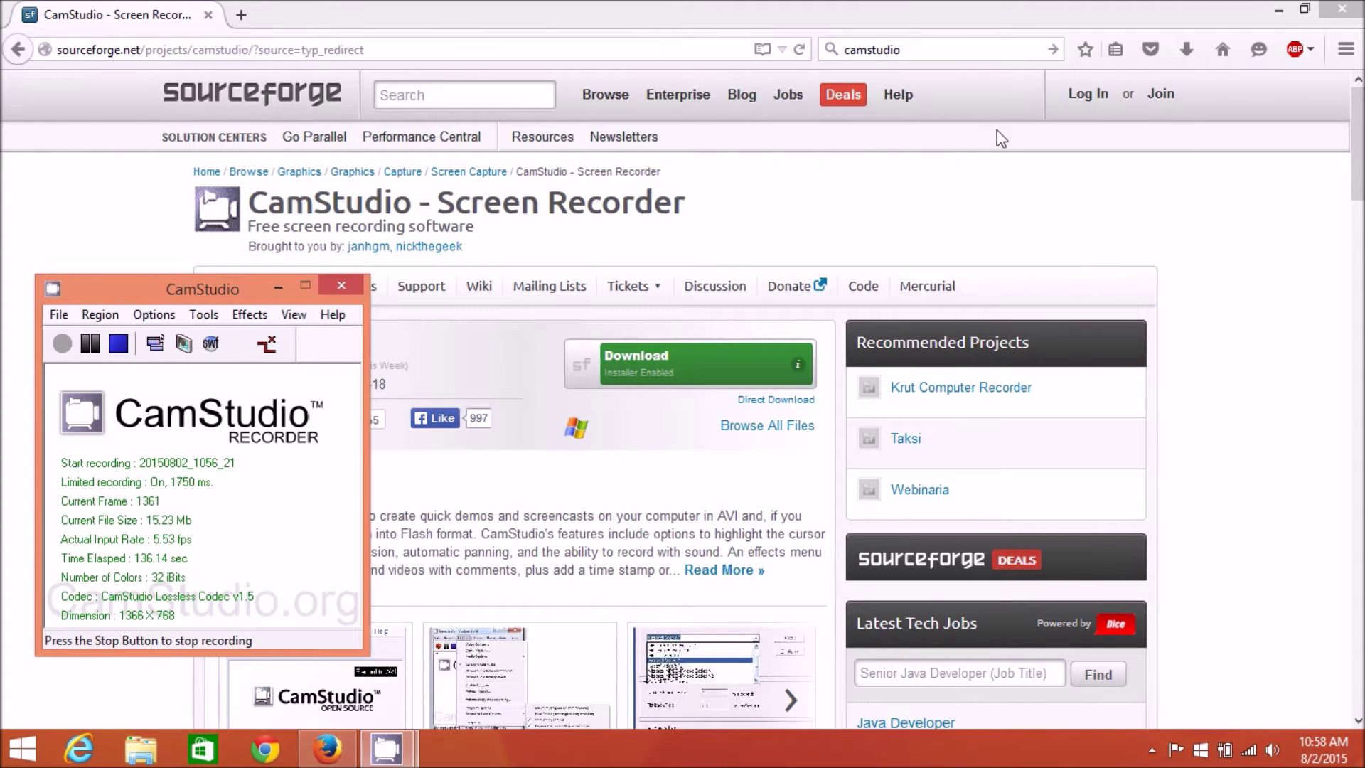
{"action": "left_click", "coordinate": [971, 50]}
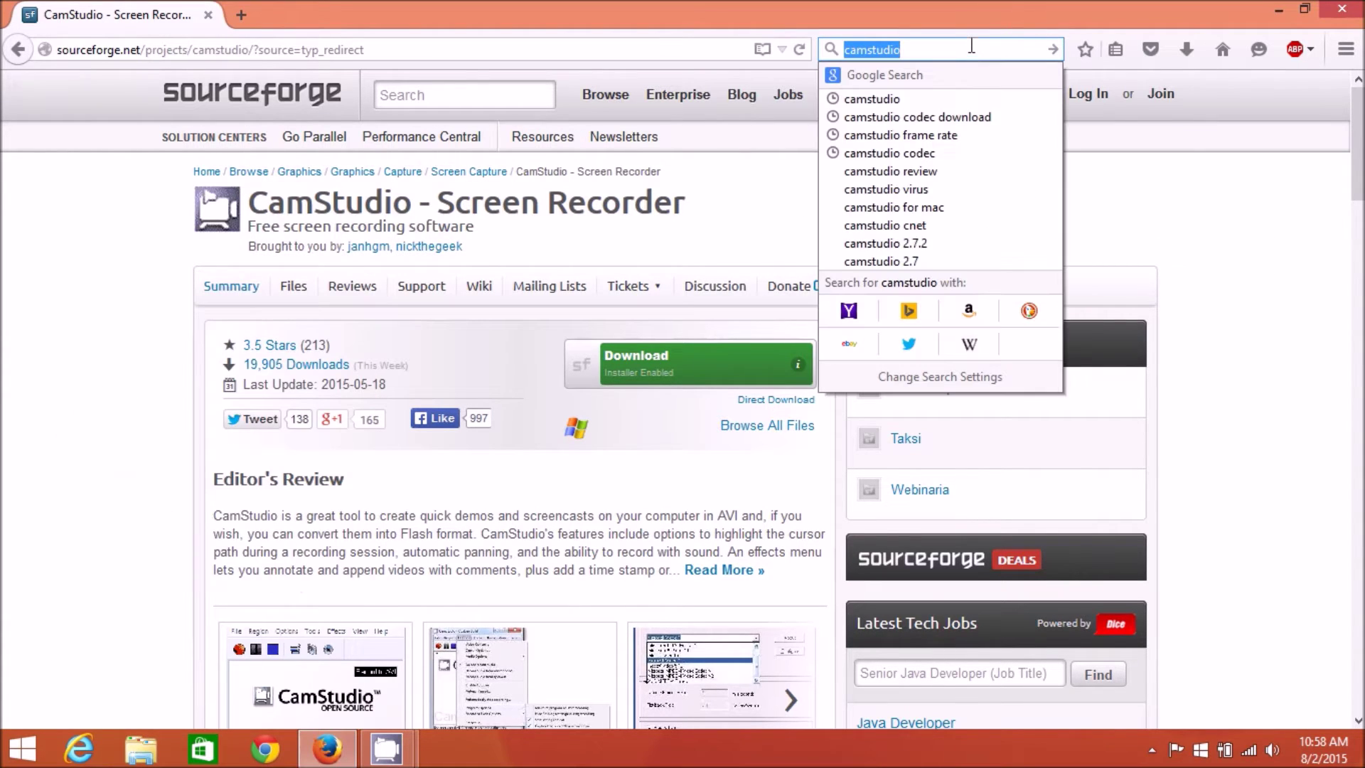
- Search 'camstudio codec download' and open the forum post for the 64-bit CamStudio Codec V1.5 installer
{"action": "left_click", "coordinate": [971, 50]}
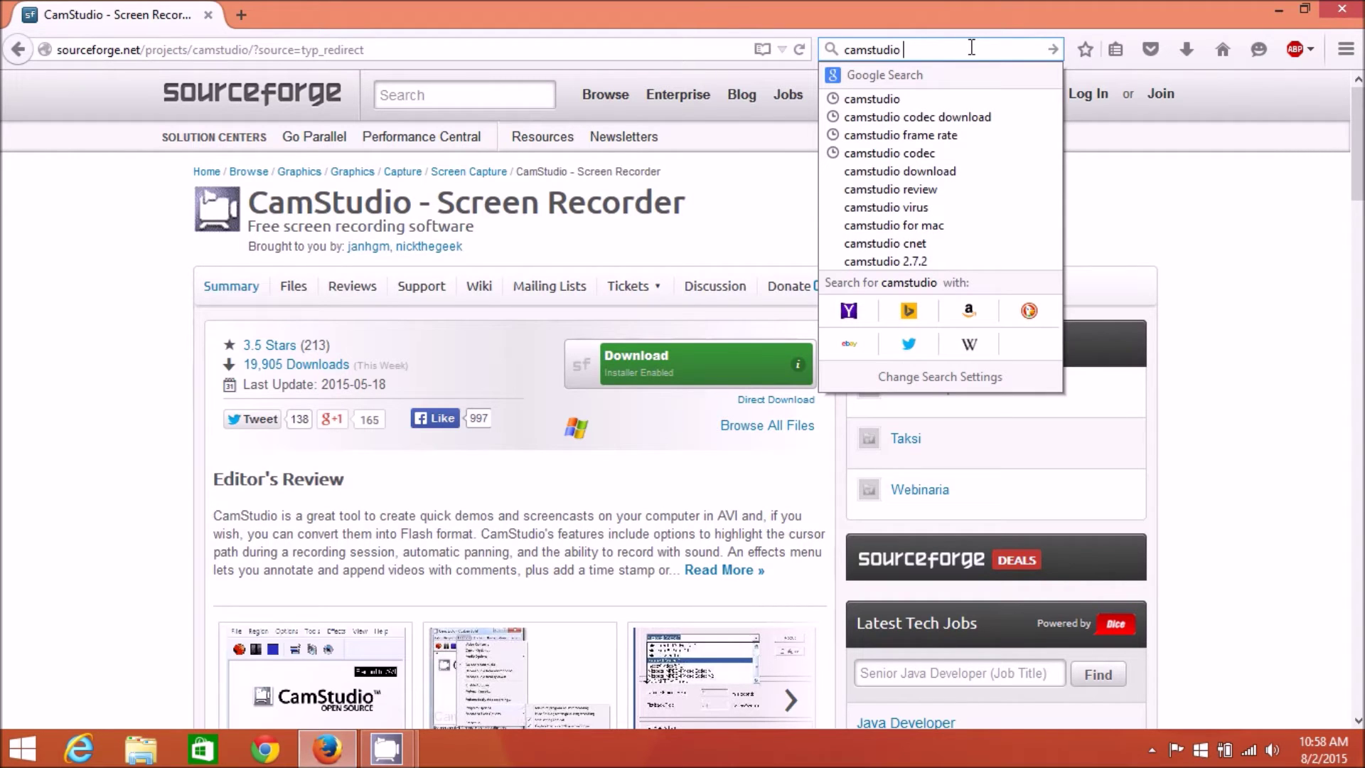
{"action": "left_click", "coordinate": [969, 118]}
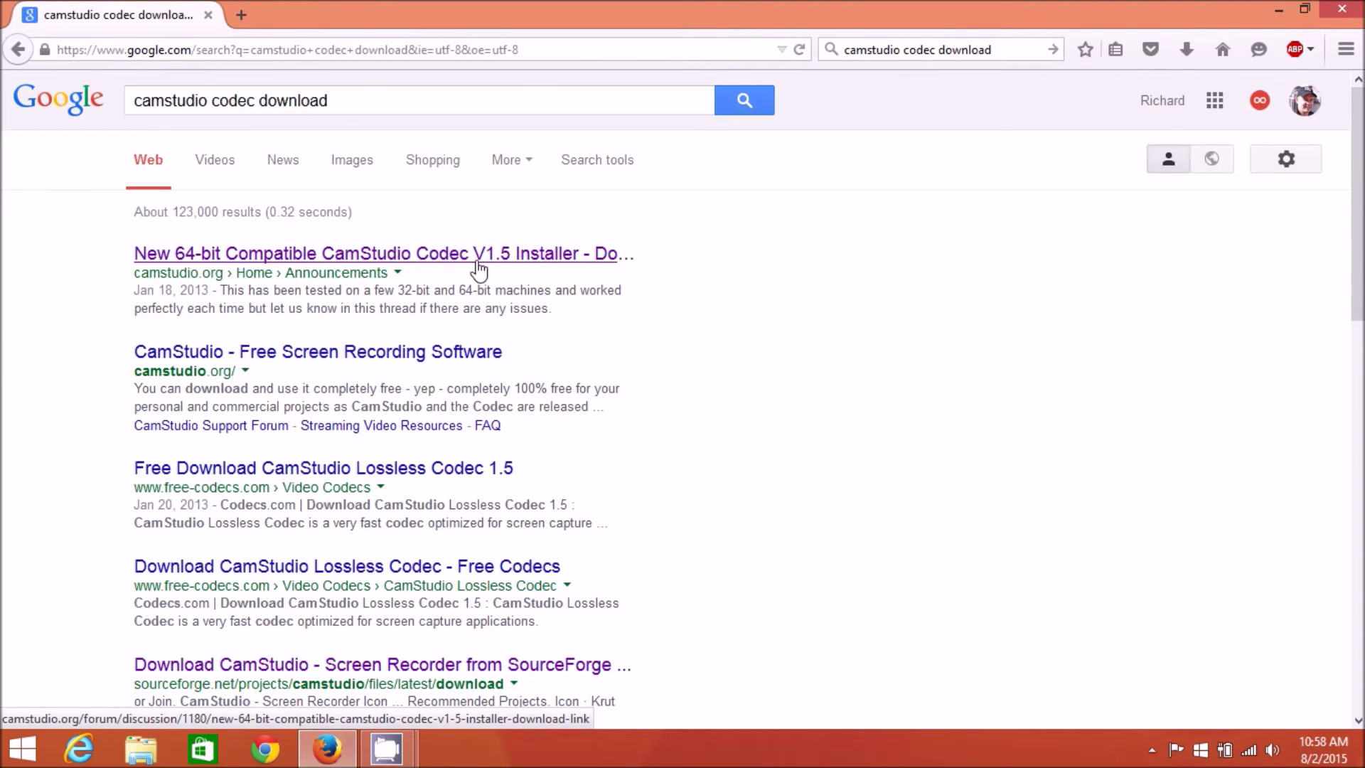
{"action": "left_click", "coordinate": [544, 256]}
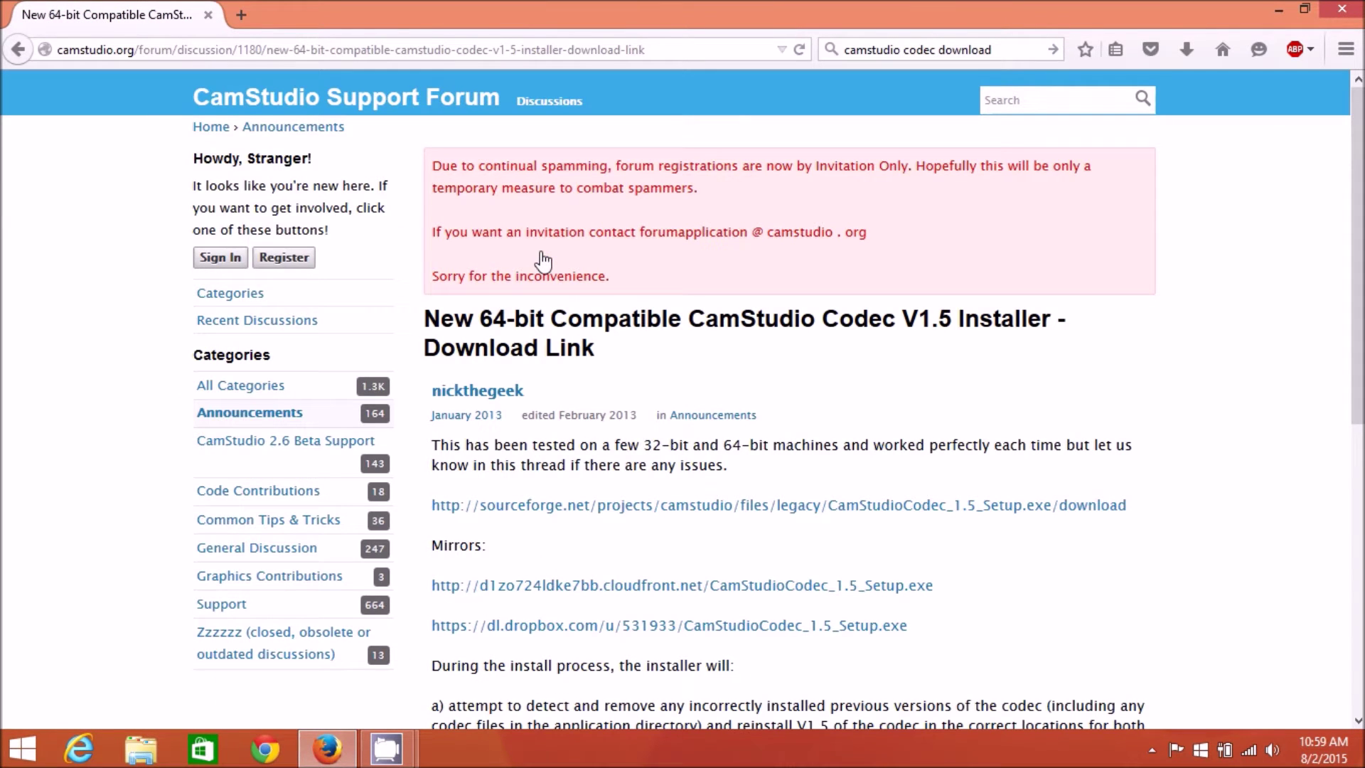
- Save CamStudioCodec_1.5_Setup-33160.exe from the SourceForge link and run it from the downloads list
{"action": "left_click", "coordinate": [732, 505]}
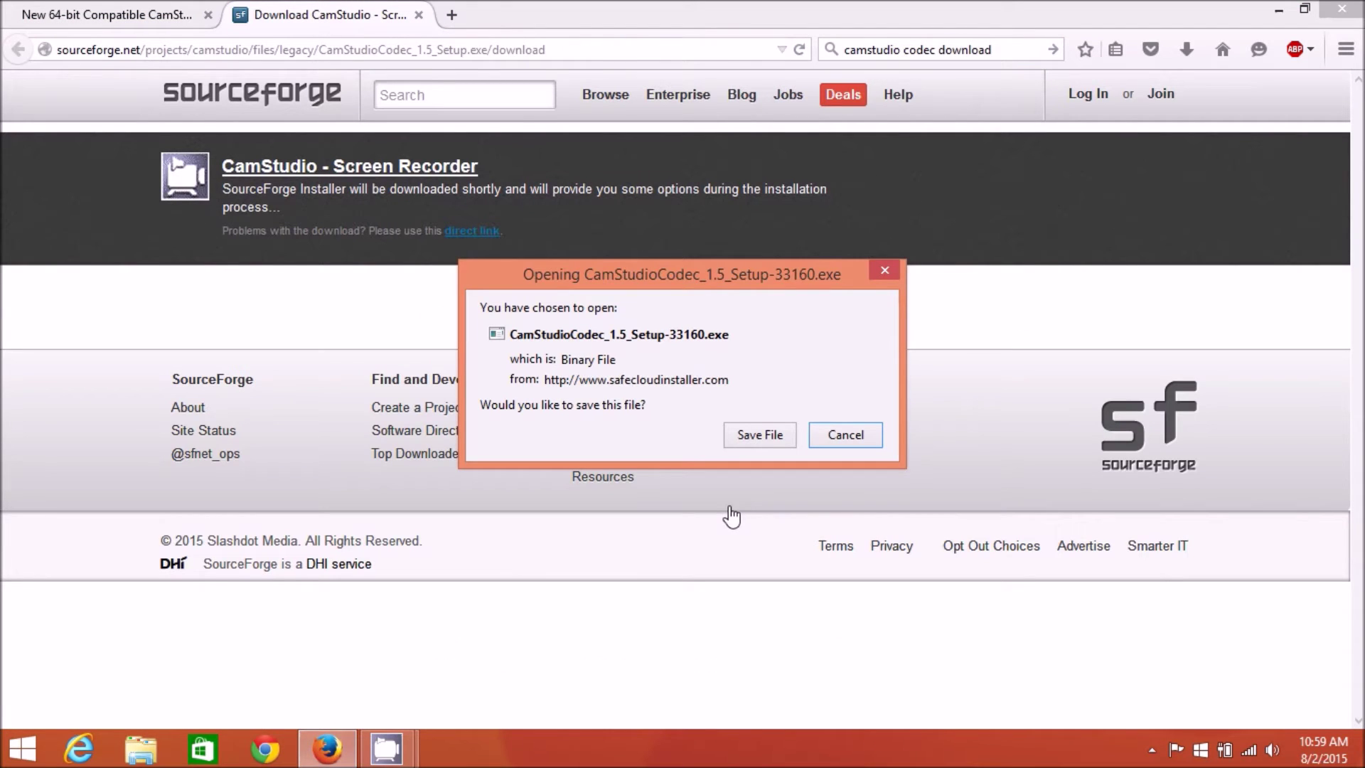
{"action": "left_click", "coordinate": [760, 434]}
{"action": "left_click", "coordinate": [1185, 45]}
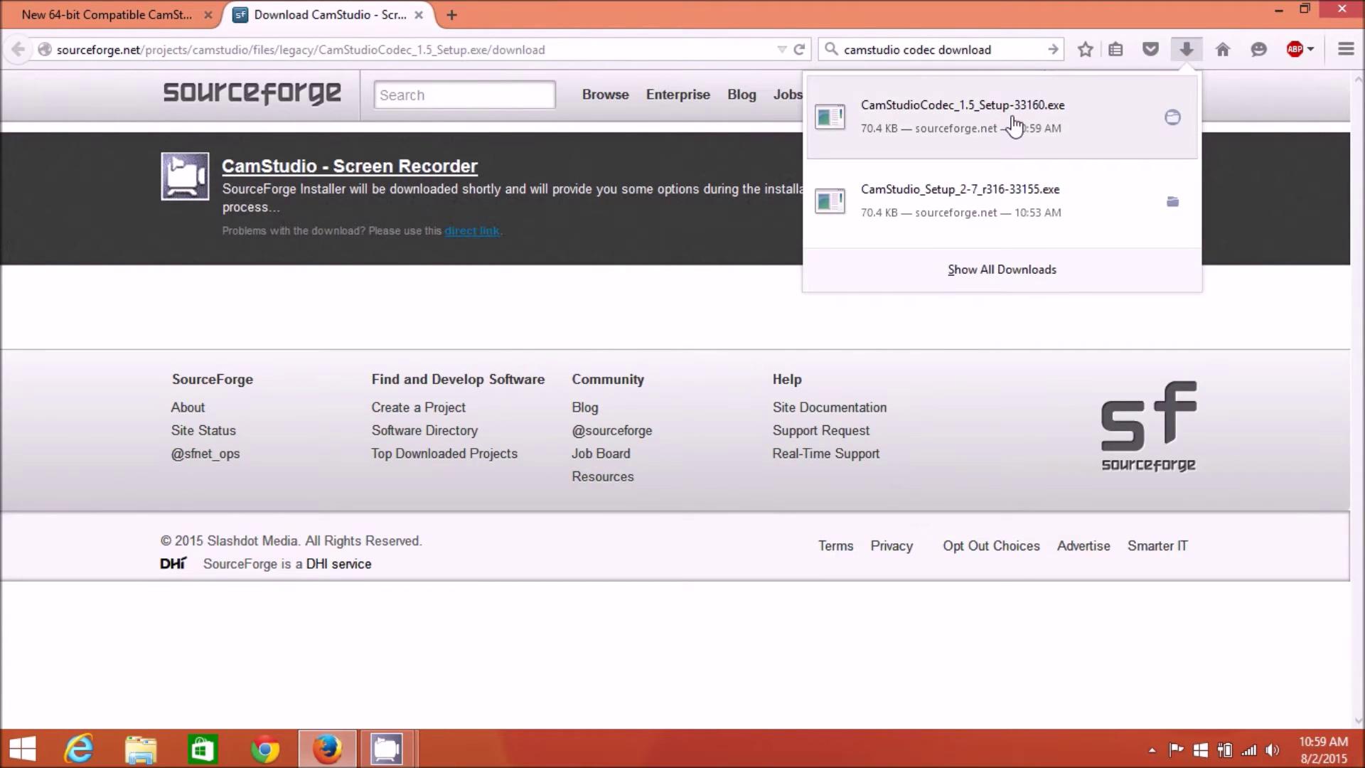
{"action": "left_click", "coordinate": [1015, 127]}
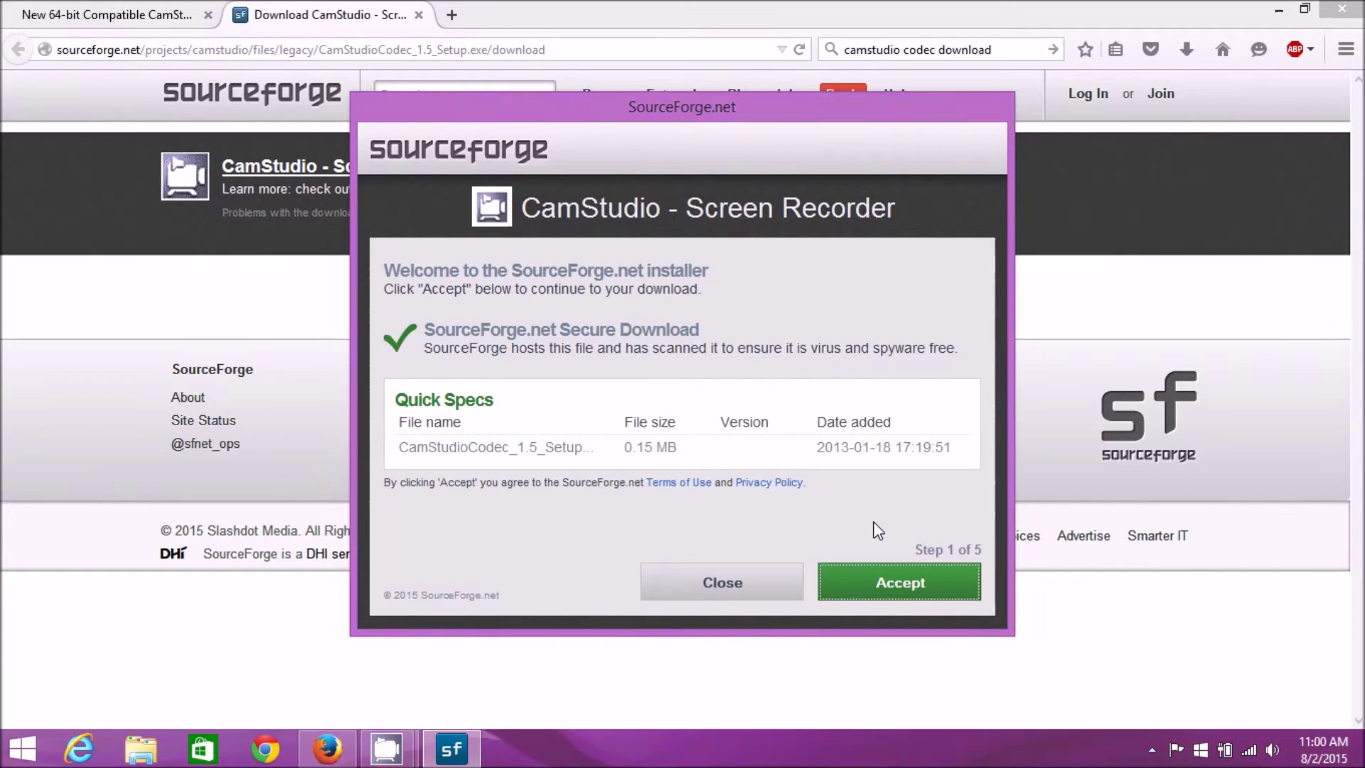
- Accept the codec installer terms, decline the Yahoo offer, and launch CamStudio Codec Setup
{"action": "left_click", "coordinate": [843, 584]}
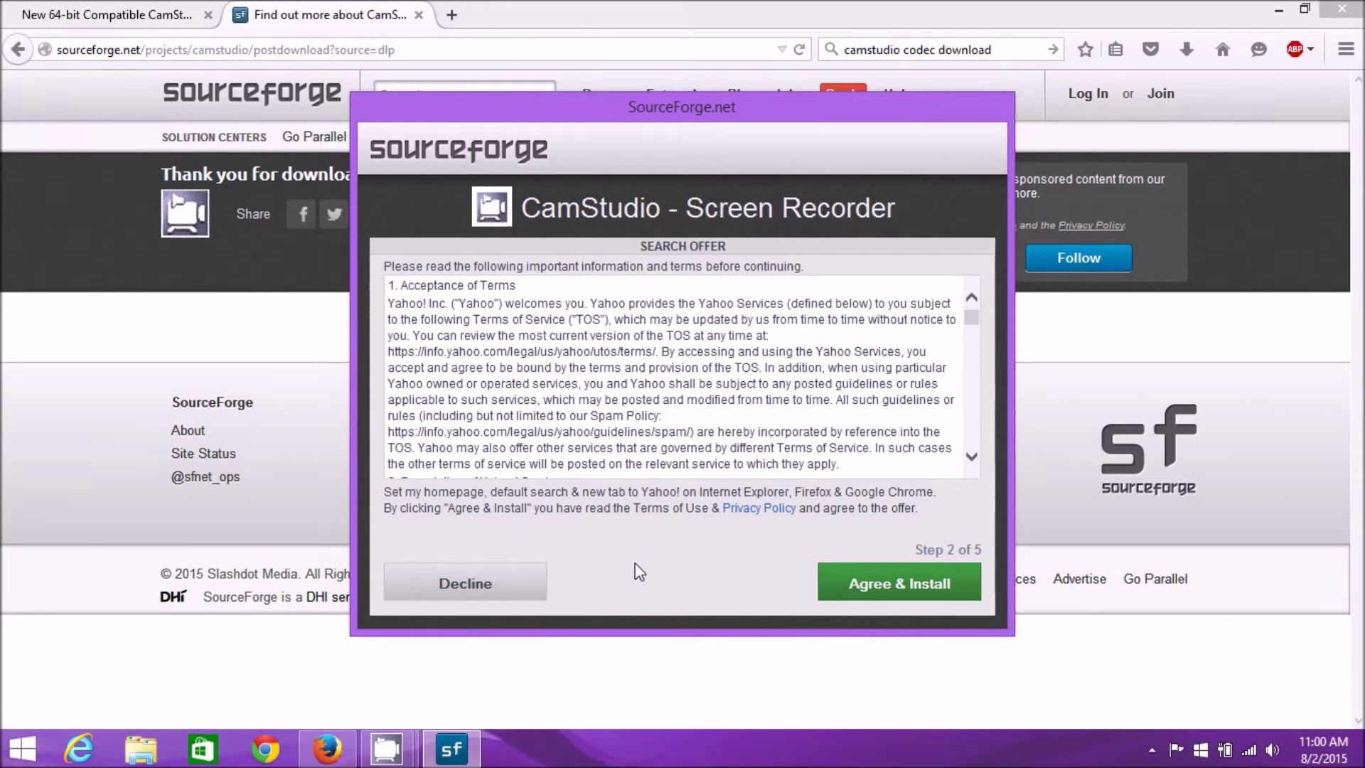
{"action": "left_click", "coordinate": [479, 583]}
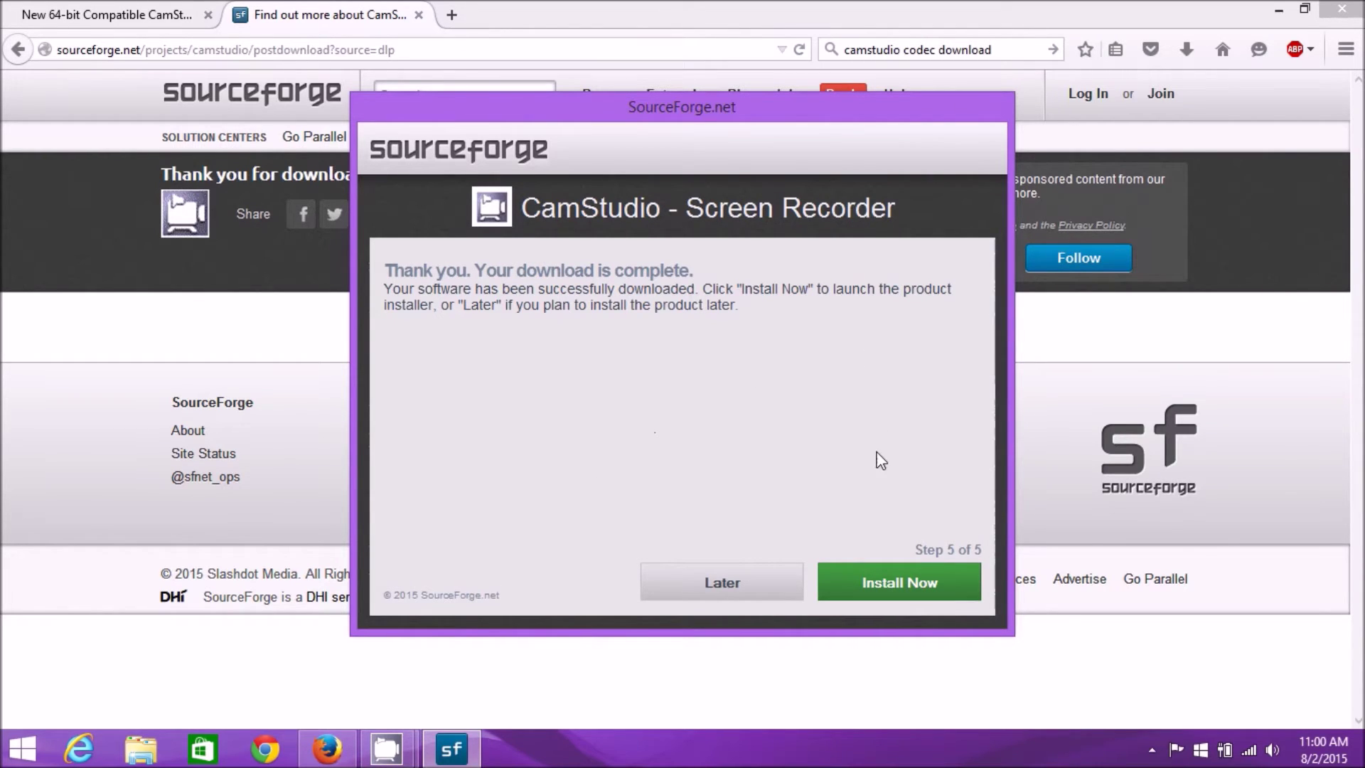
{"action": "left_click", "coordinate": [900, 581]}
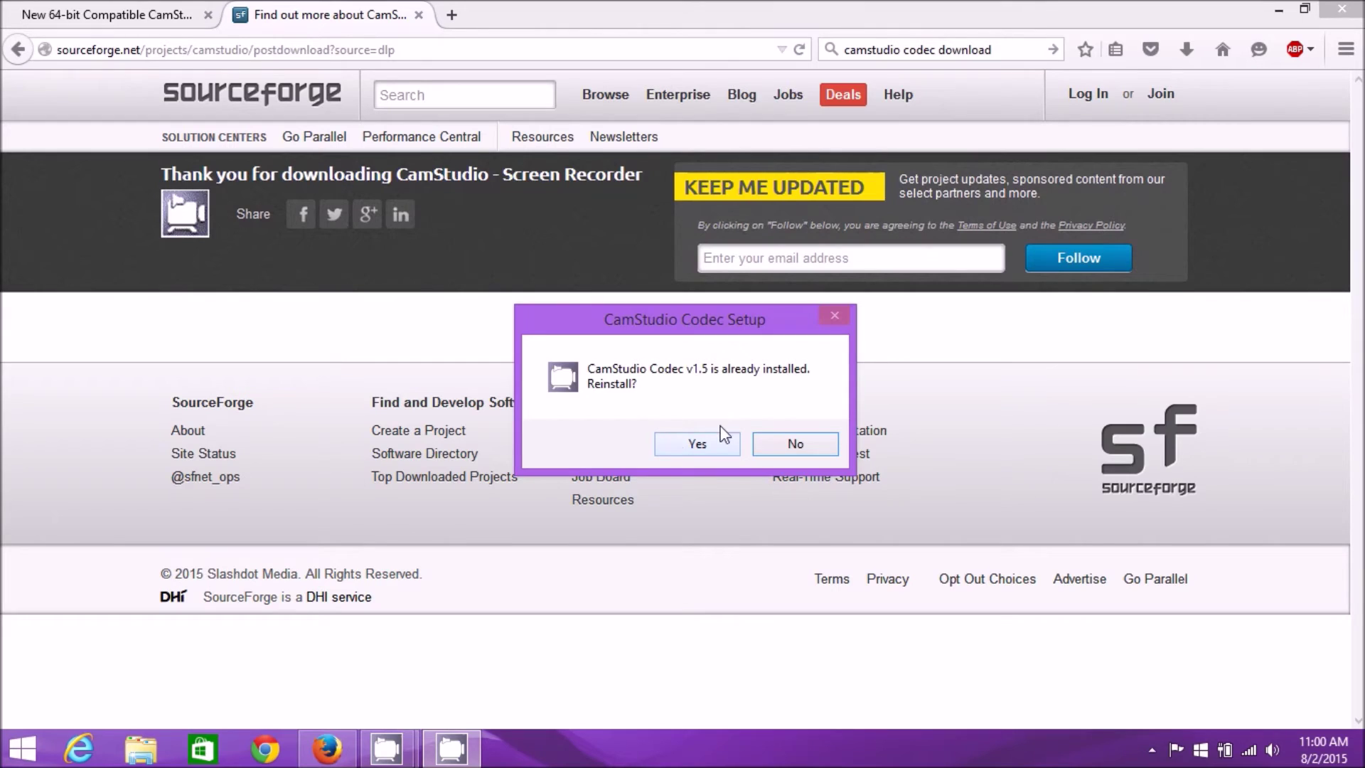
- Decline reinstalling CamStudio Codec v1.5, keeping the existing installation
{"action": "left_click", "coordinate": [778, 444]}
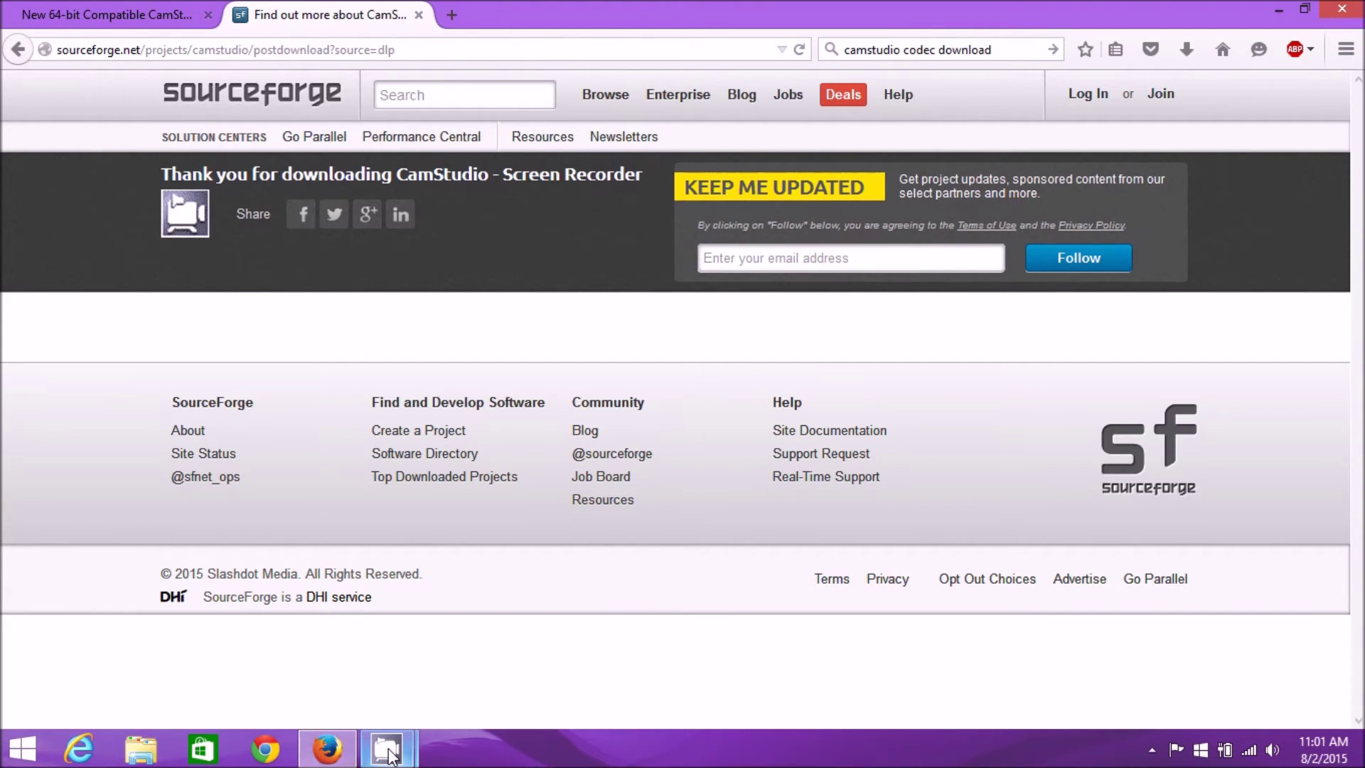
- Bring CamStudio forward, minimize Firefox, and place the recorder window mid-desktop
{"action": "mouse_move", "coordinate": [390, 755]}
{"action": "mouse_move", "coordinate": [303, 658]}
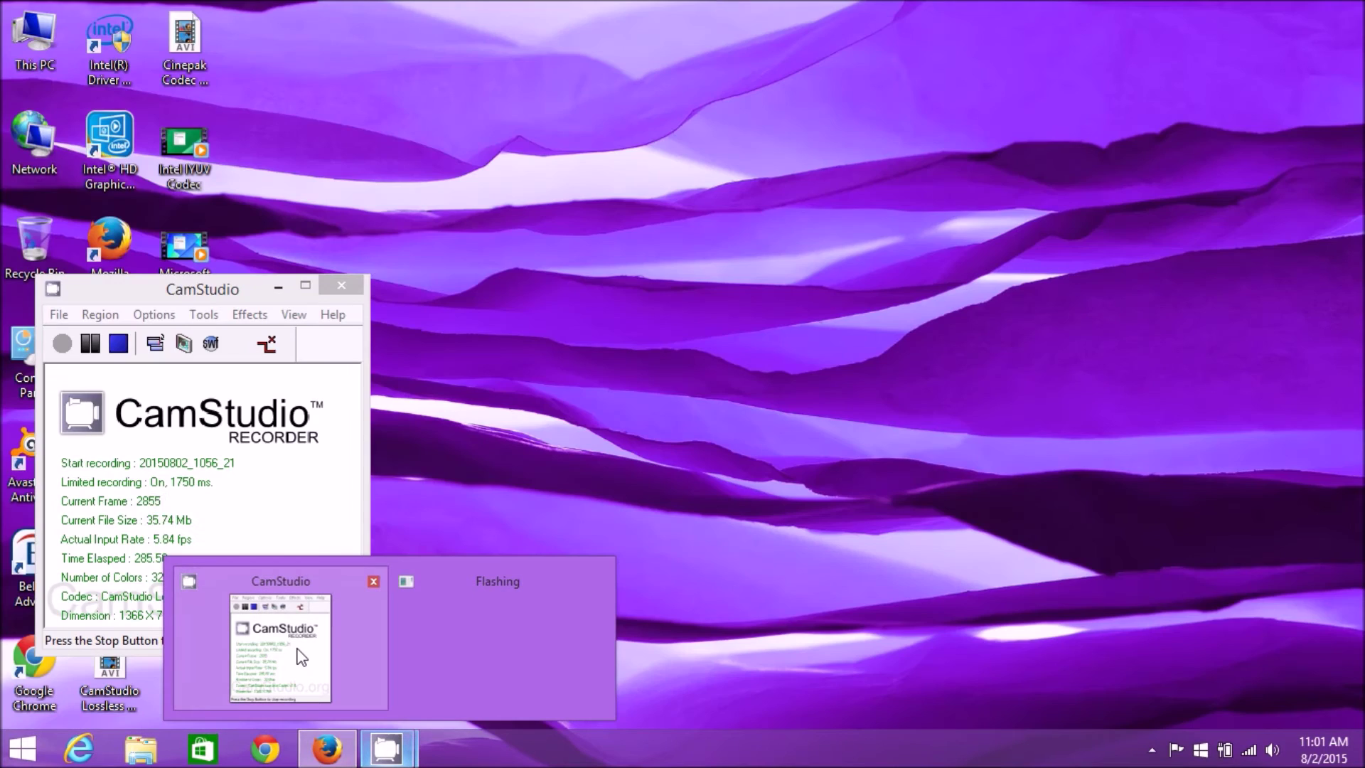
{"action": "left_click", "coordinate": [302, 657]}
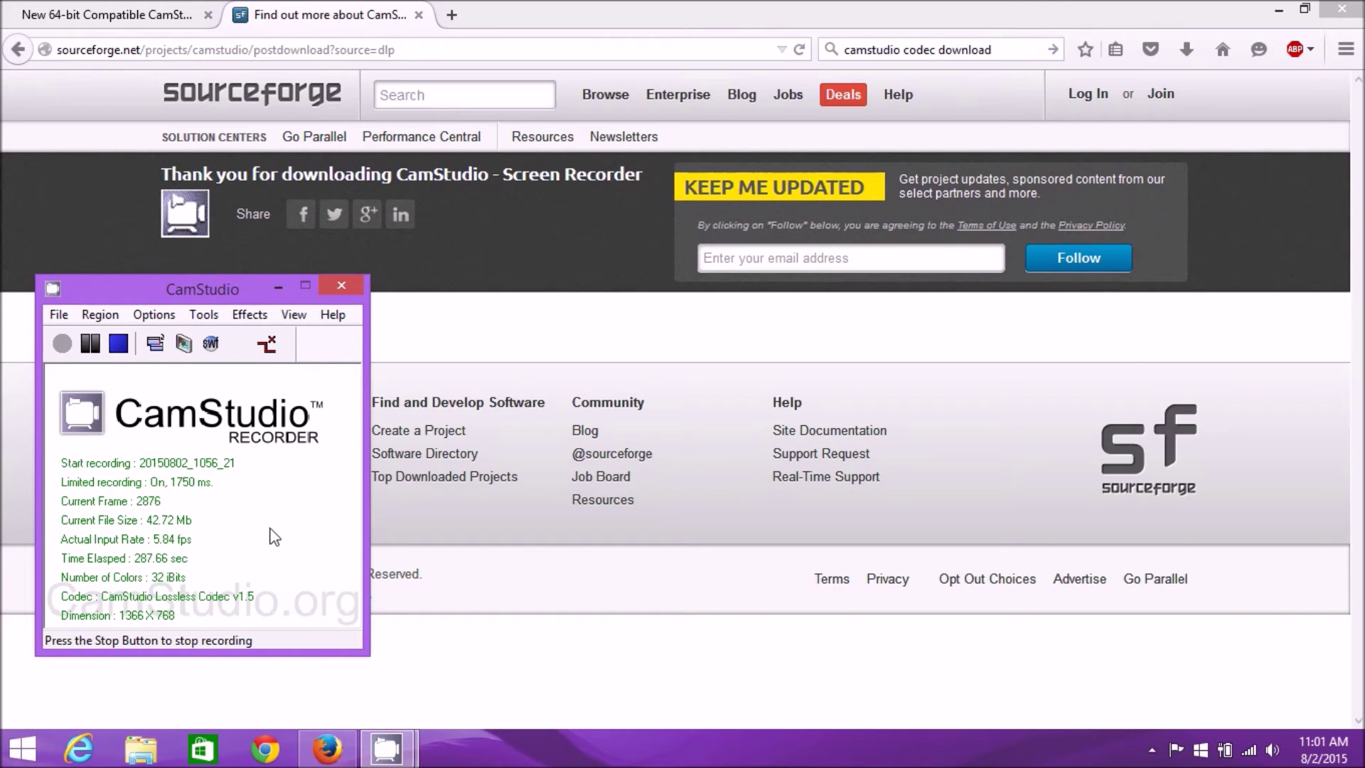
{"action": "left_click_drag", "start_coordinate": [189, 282], "coordinate": [243, 269]}
{"action": "left_click_drag", "start_coordinate": [384, 274], "coordinate": [873, 144]}
{"action": "left_click", "coordinate": [1277, 11]}
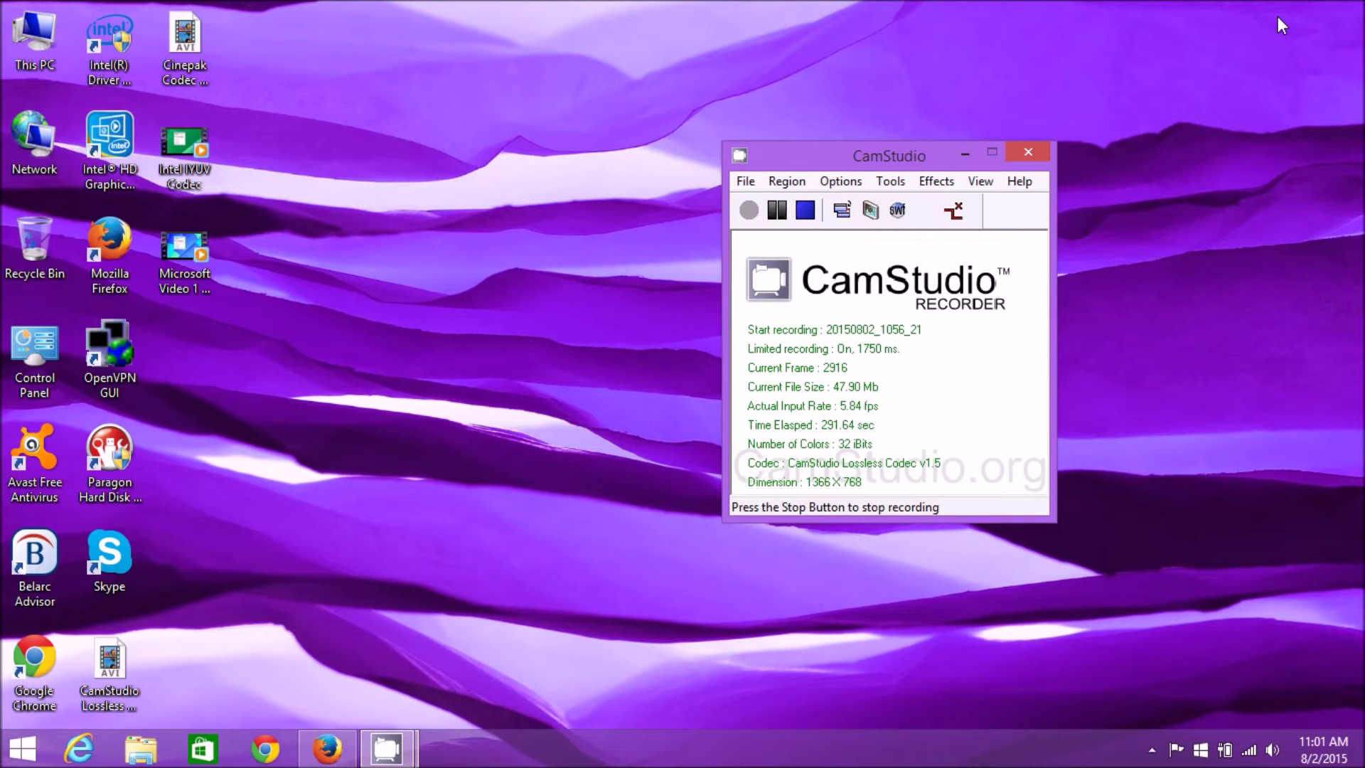
{"action": "left_click_drag", "start_coordinate": [882, 151], "coordinate": [599, 191]}
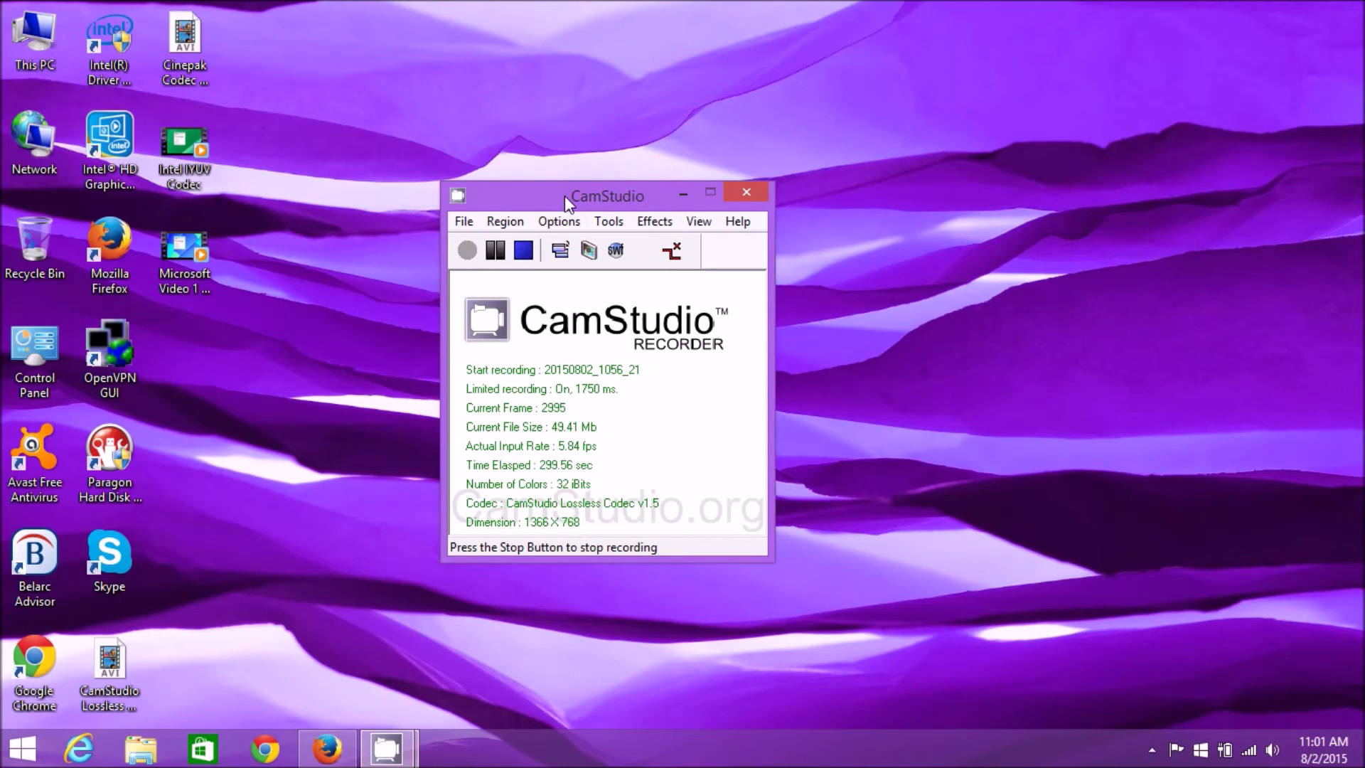
- Set the CamStudio capture region to Full Screen
{"action": "left_click", "coordinate": [507, 223]}
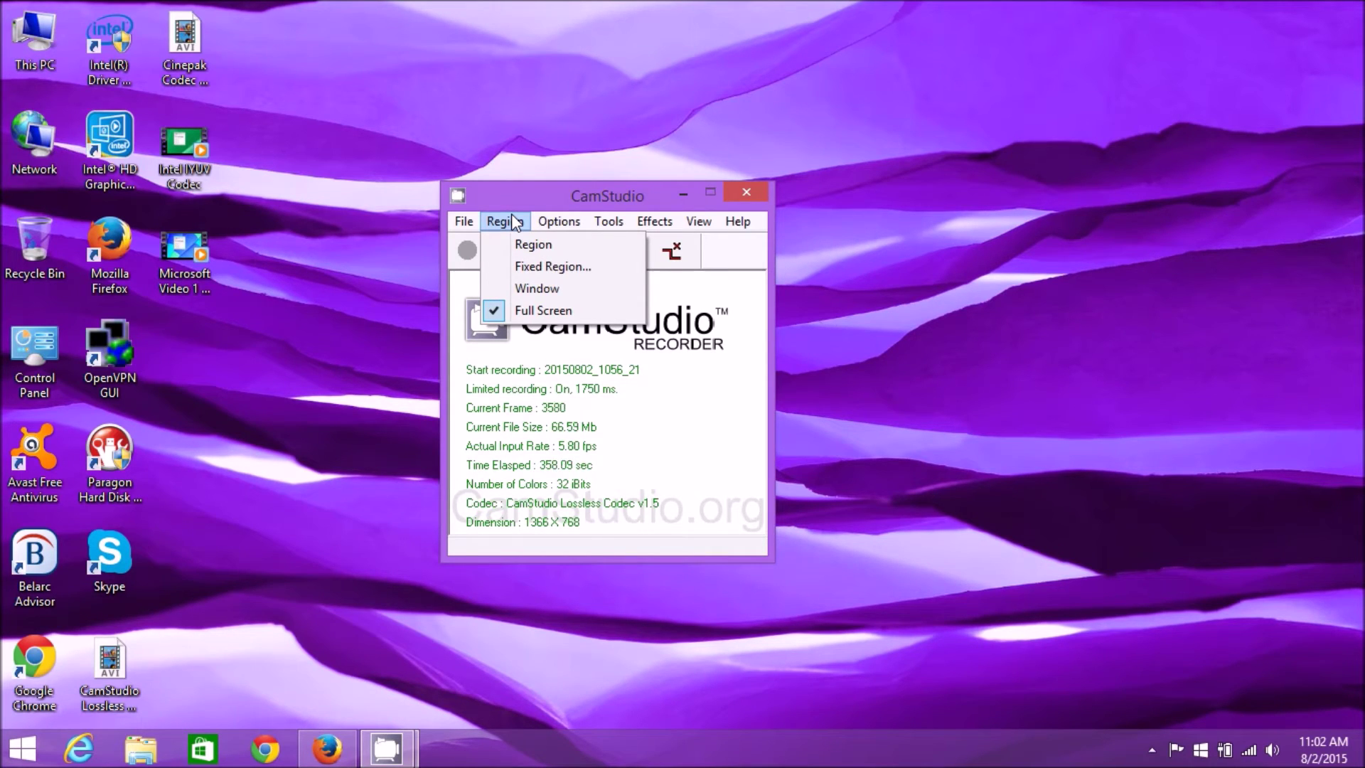
{"action": "left_click", "coordinate": [541, 313]}
{"action": "left_click", "coordinate": [558, 221]}
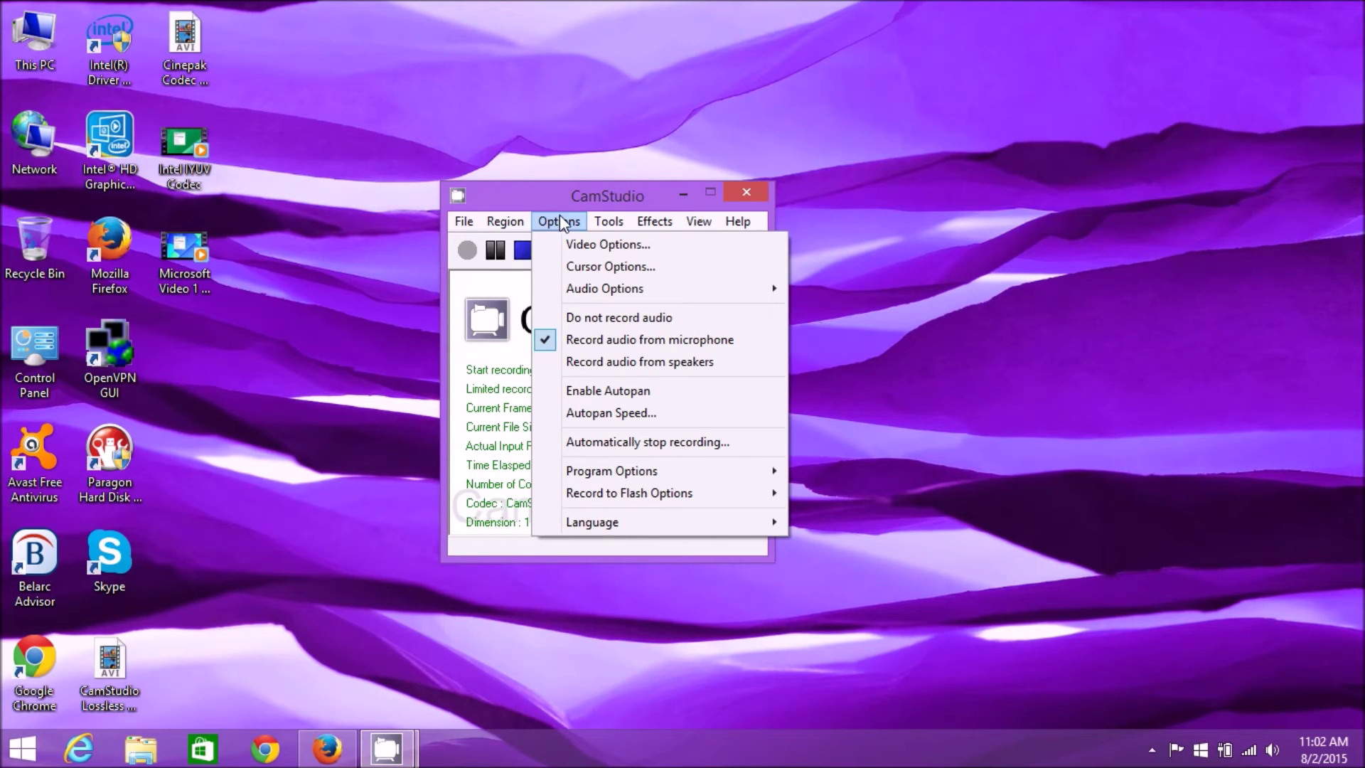
- Keep CamStudio Lossless Codec v1.5 at quality 100 as the video compressor and confirm
{"action": "left_click", "coordinate": [583, 252]}
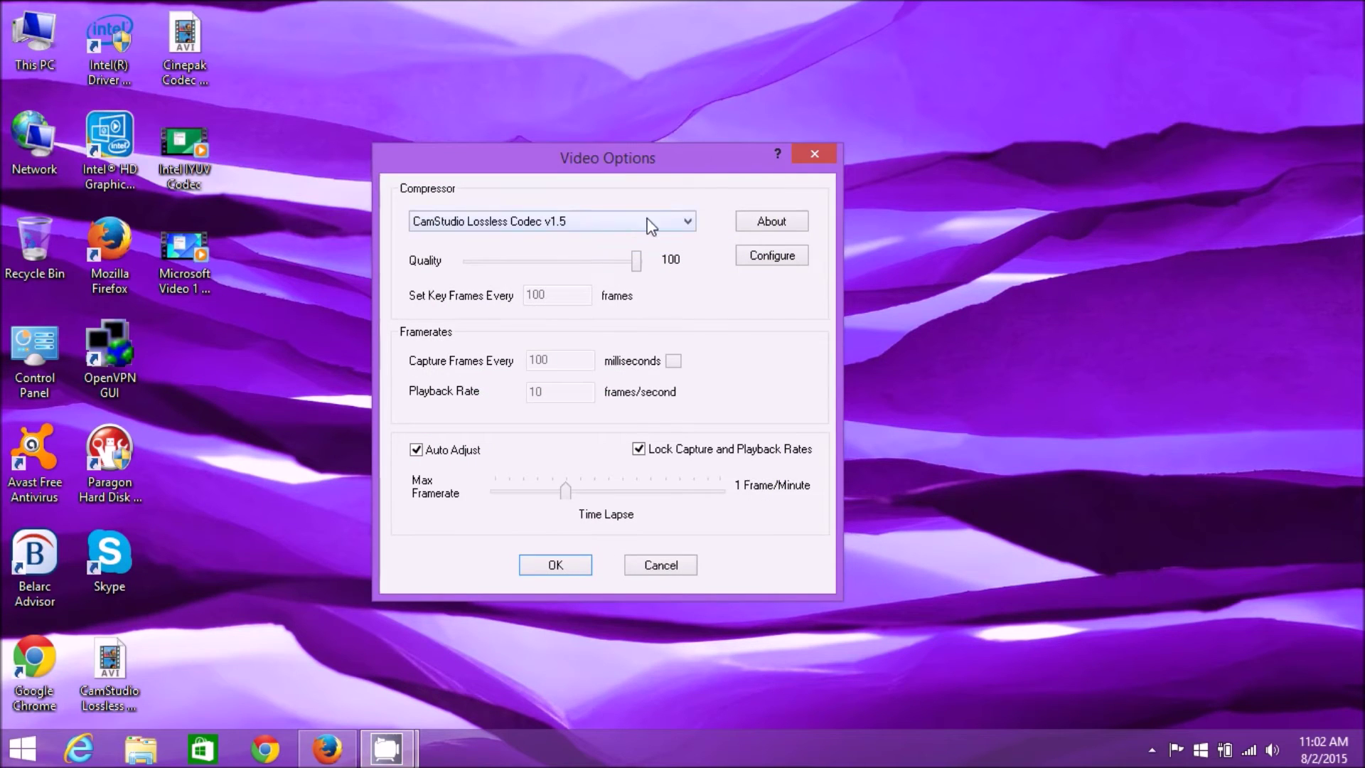
{"action": "left_click", "coordinate": [688, 225]}
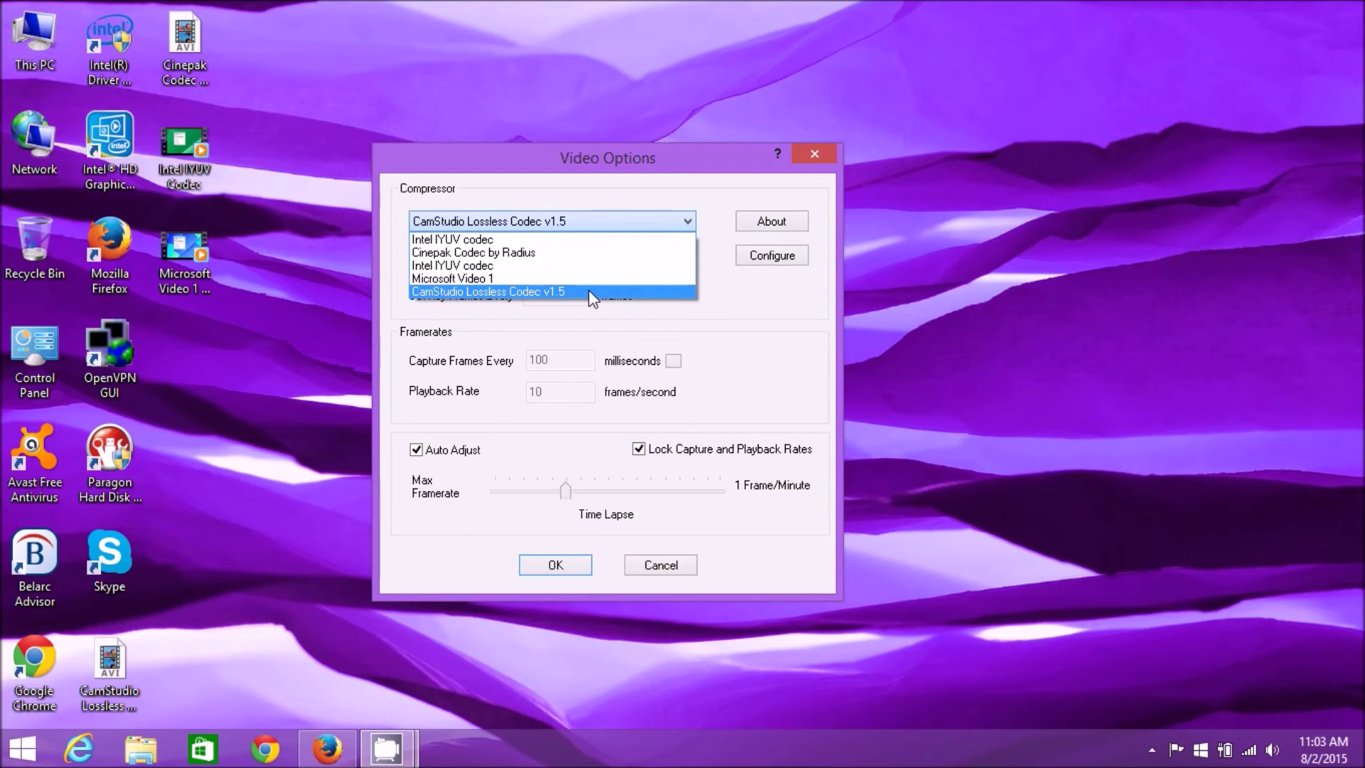
{"action": "left_click", "coordinate": [648, 188]}
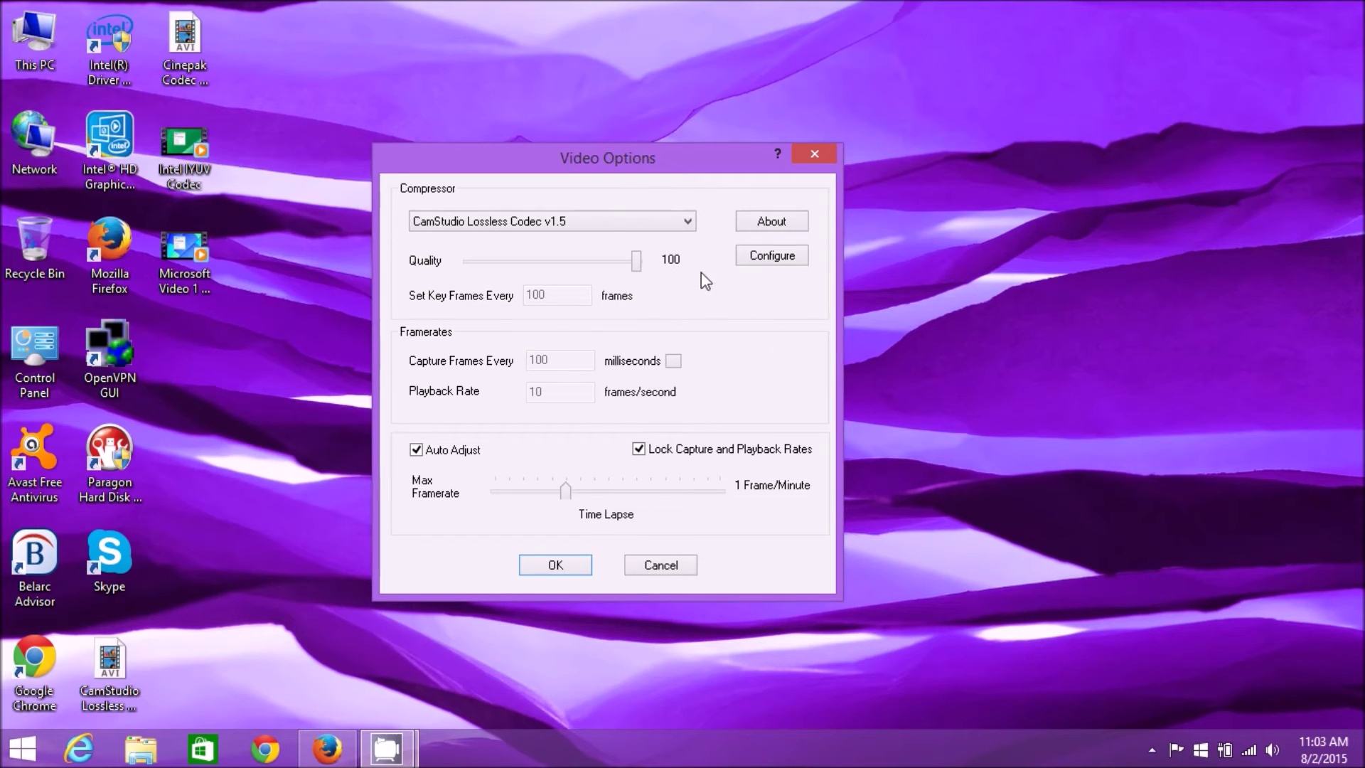
{"action": "left_click", "coordinate": [564, 565]}
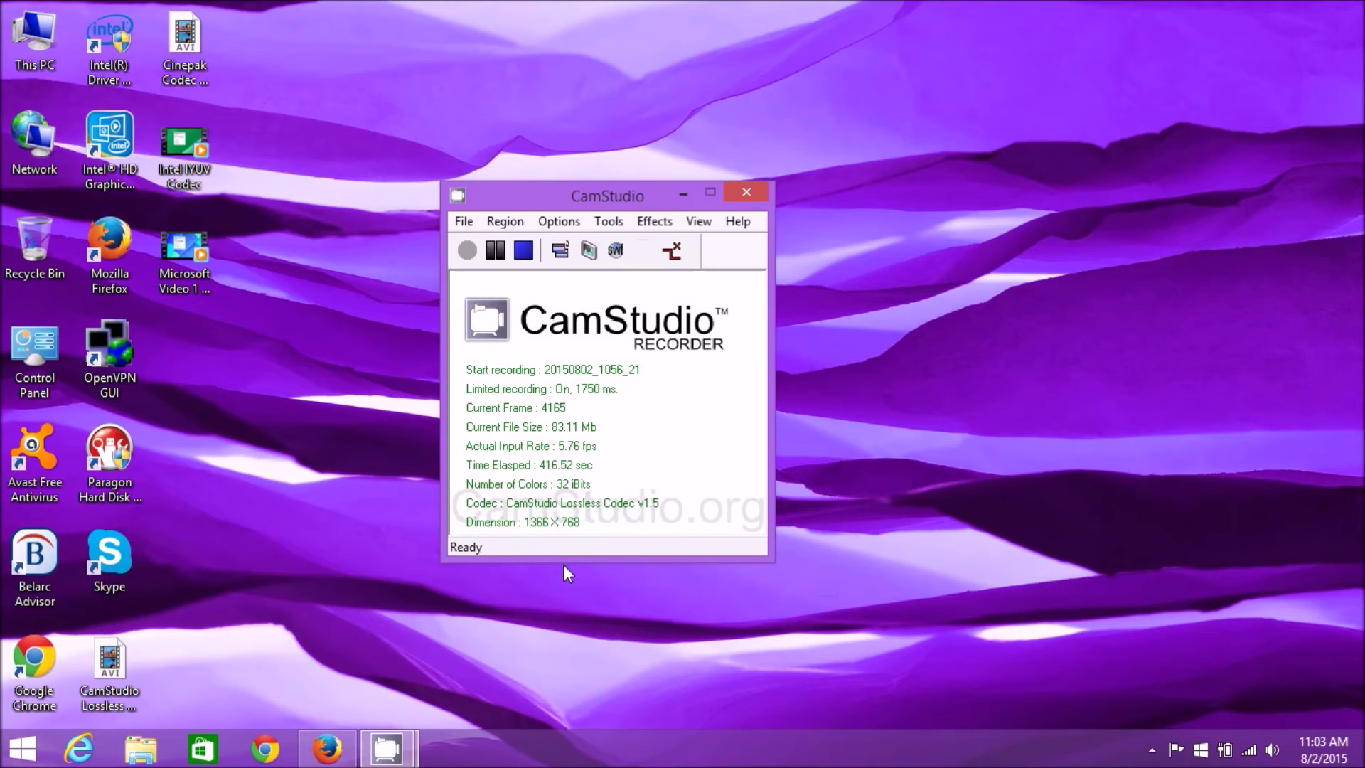
{"action": "left_click", "coordinate": [560, 224]}
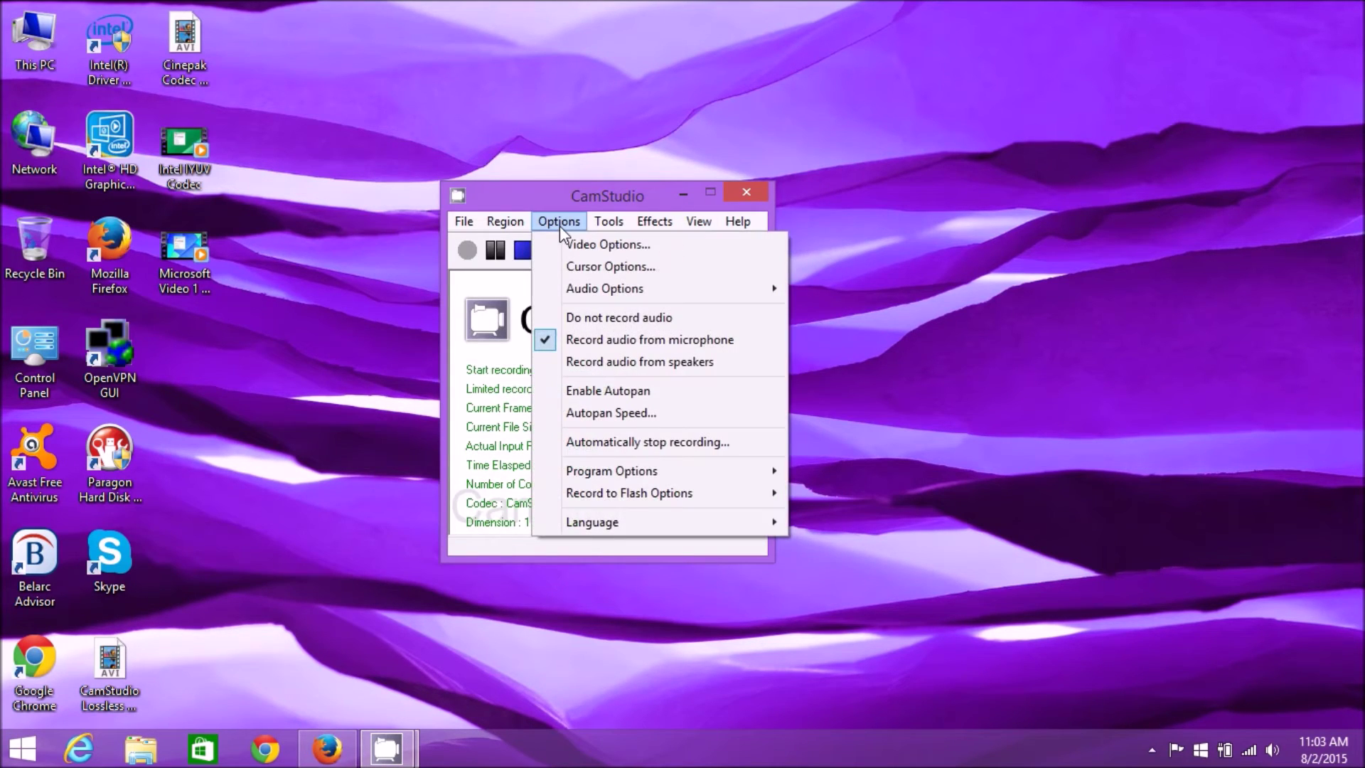
{"action": "left_click", "coordinate": [594, 270]}
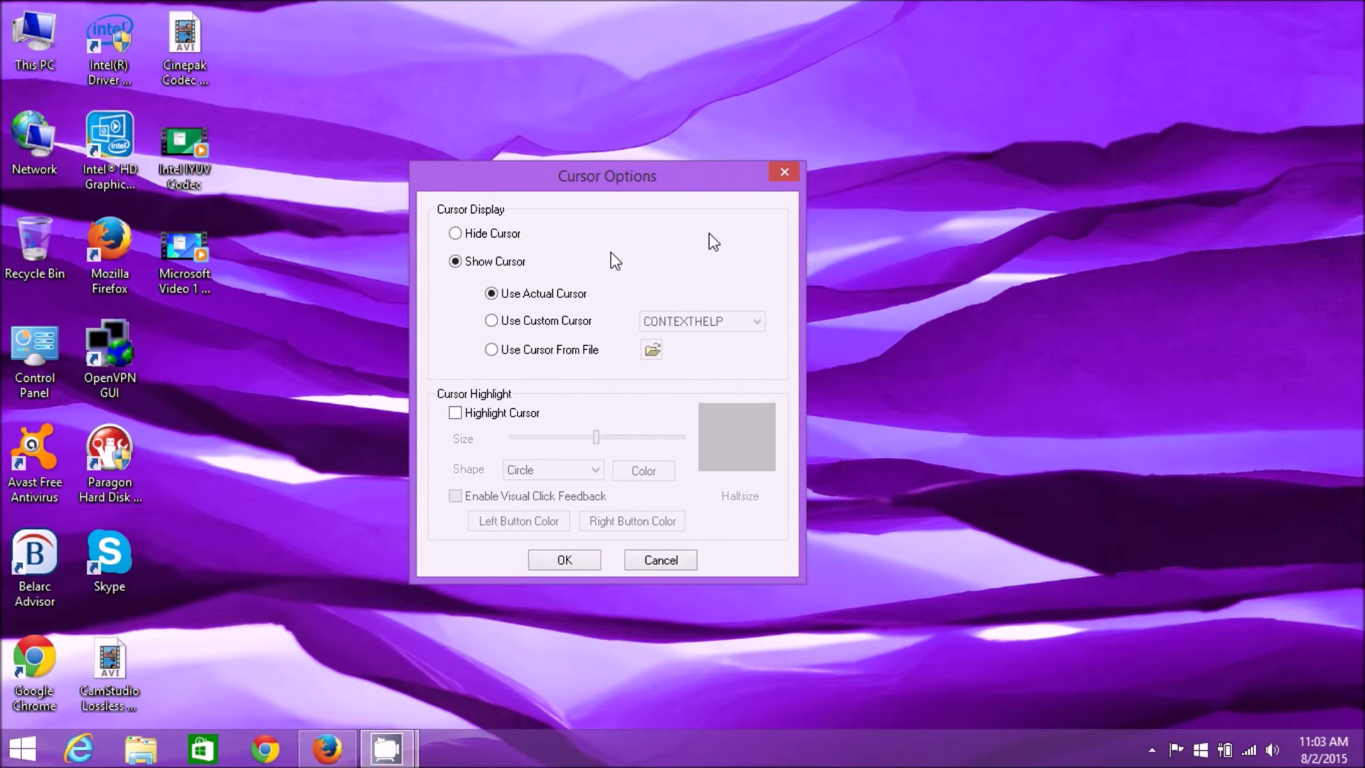
{"action": "left_click", "coordinate": [455, 413]}
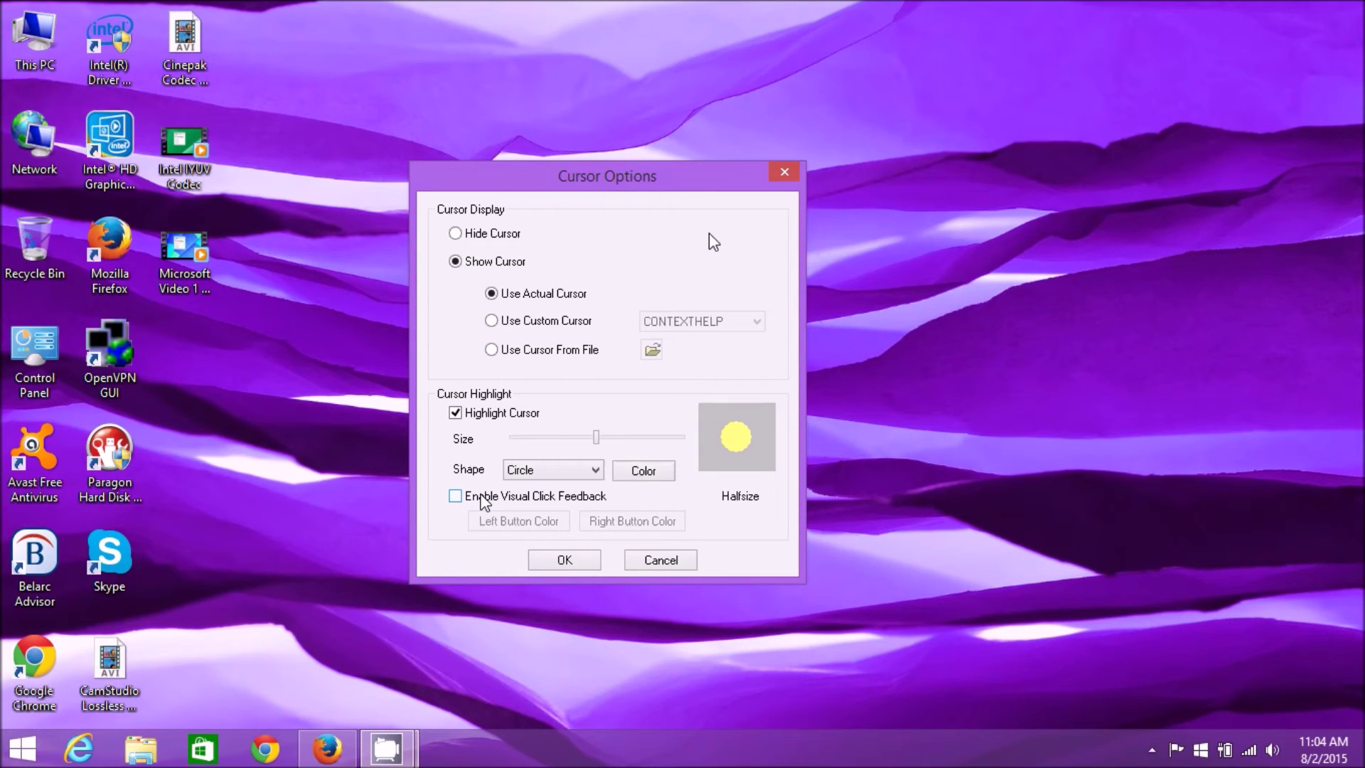
{"action": "left_click", "coordinate": [482, 497]}
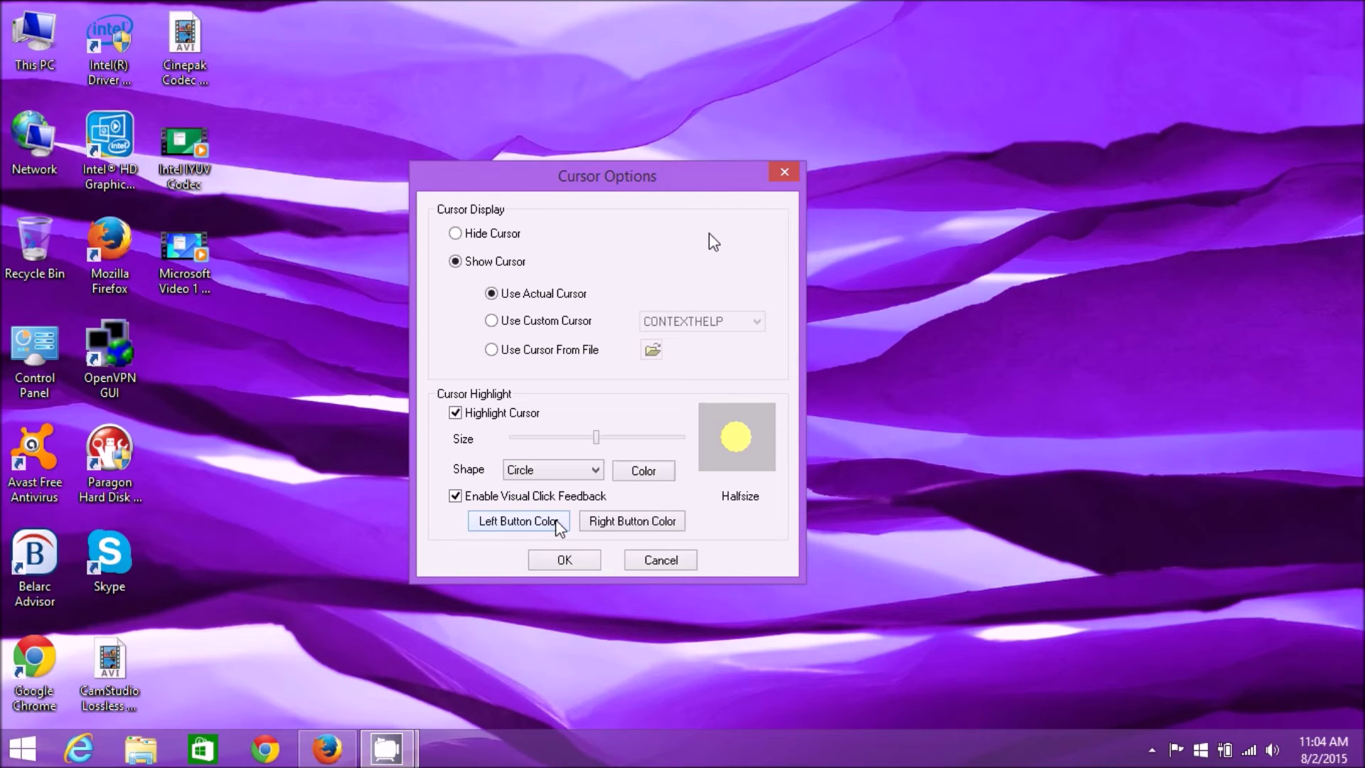
{"action": "left_click", "coordinate": [455, 413]}
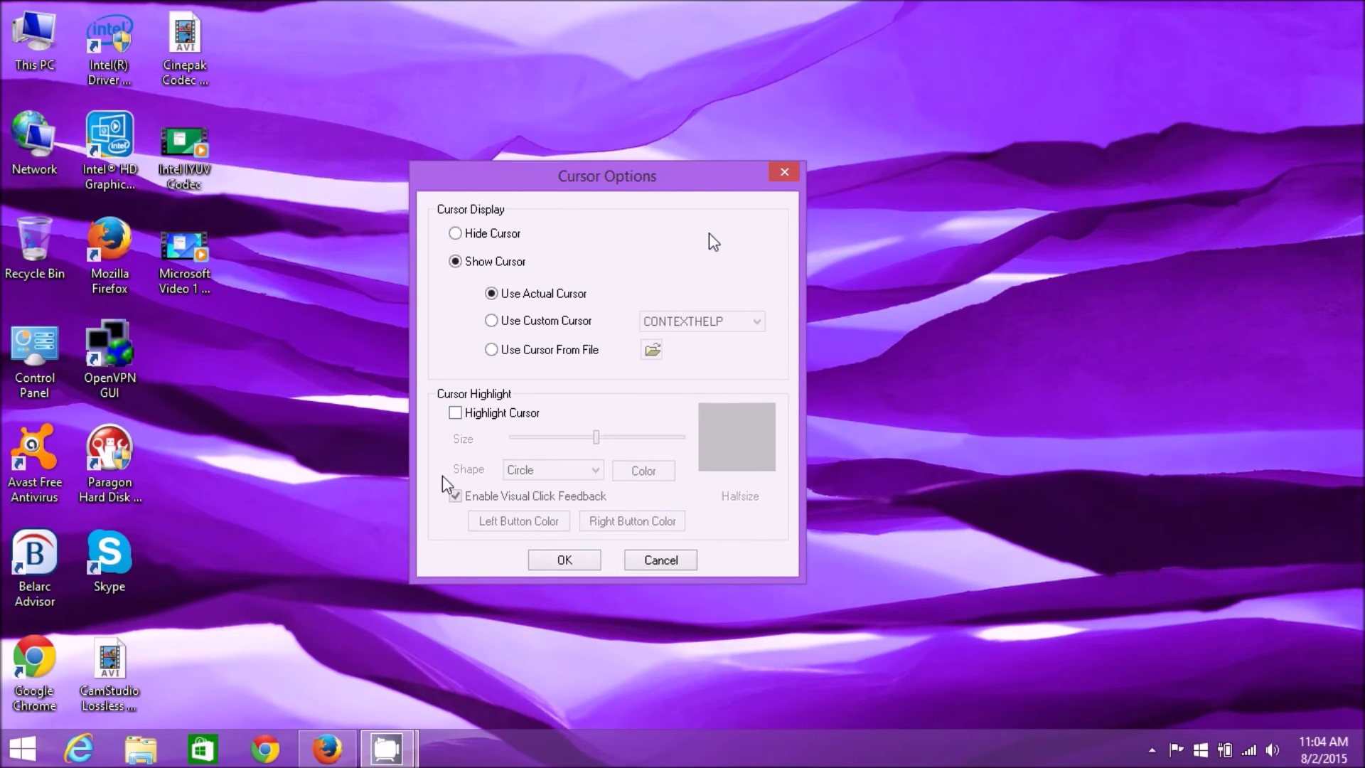
{"action": "left_click", "coordinate": [455, 413]}
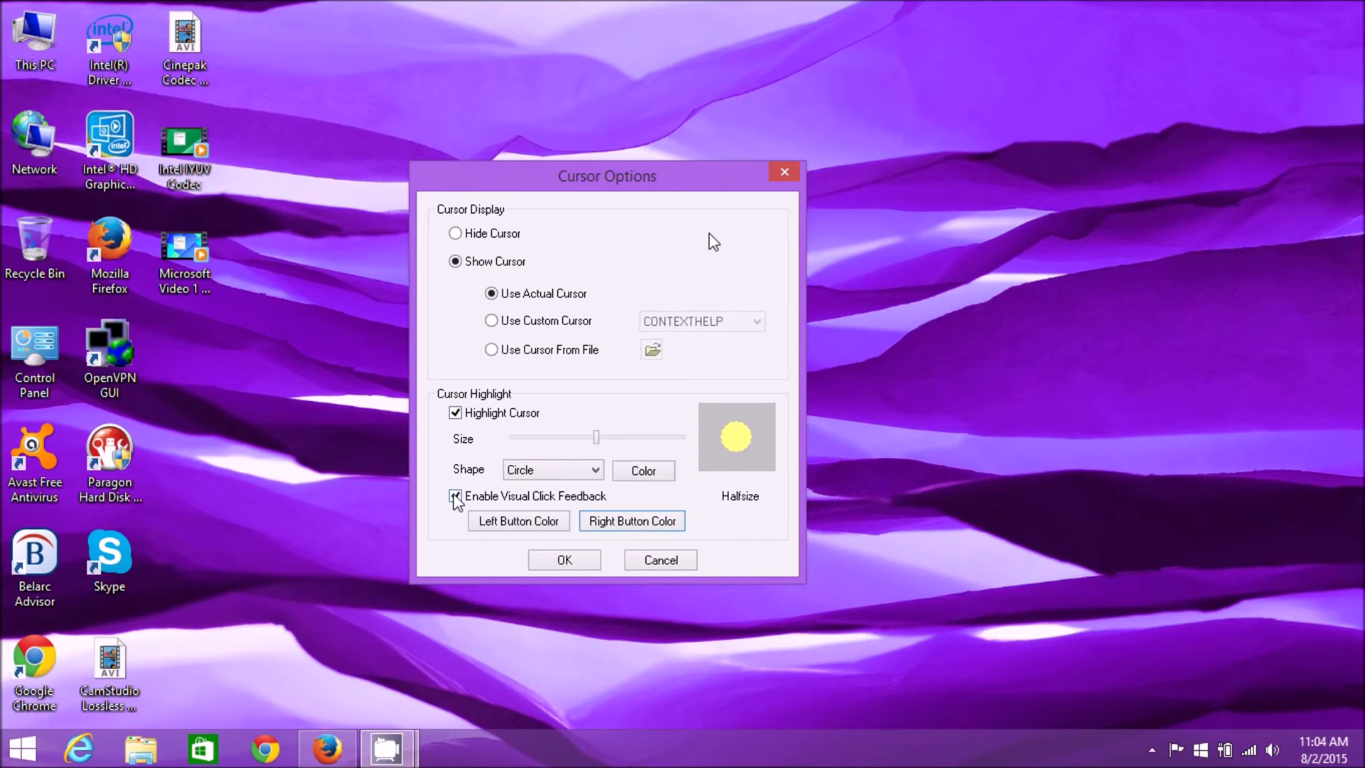
{"action": "left_click", "coordinate": [455, 496]}
{"action": "left_click", "coordinate": [455, 413]}
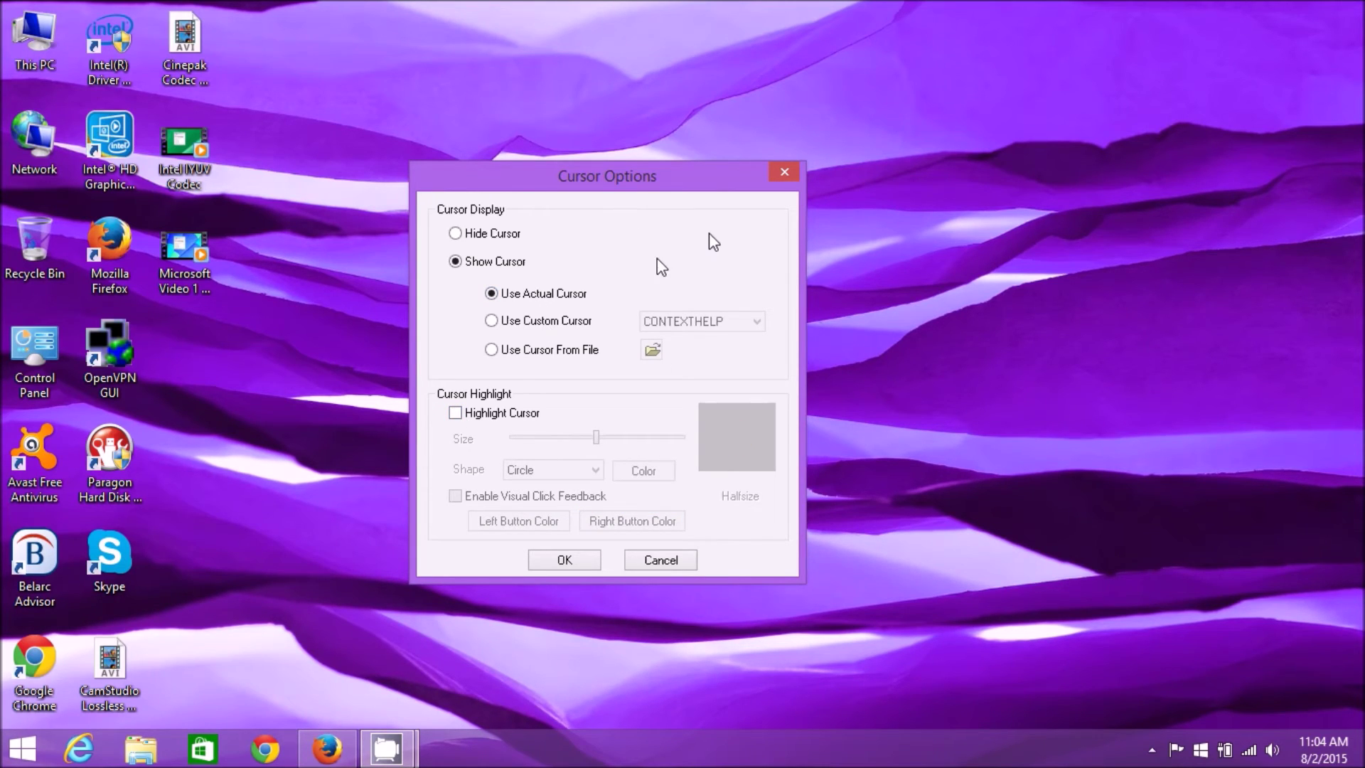
{"action": "left_click", "coordinate": [670, 561]}
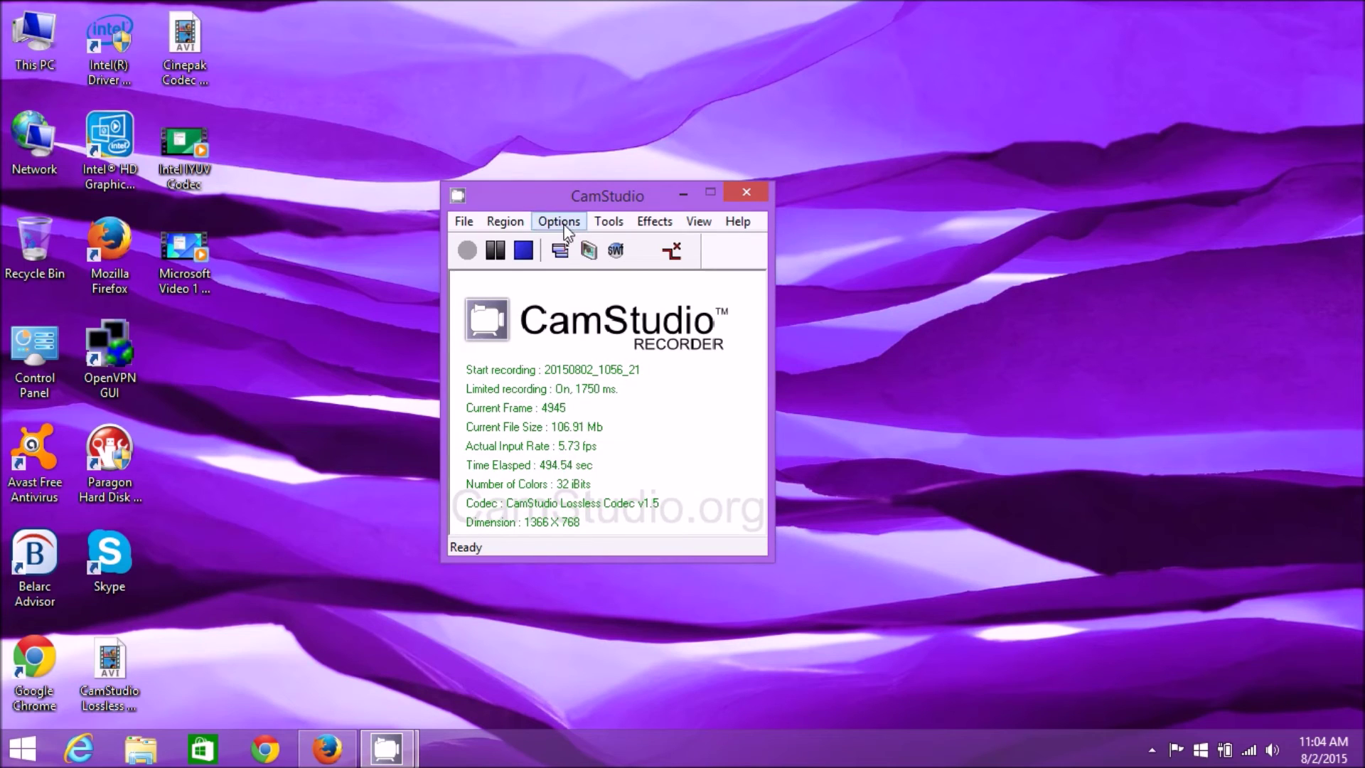
{"action": "left_click", "coordinate": [562, 222]}
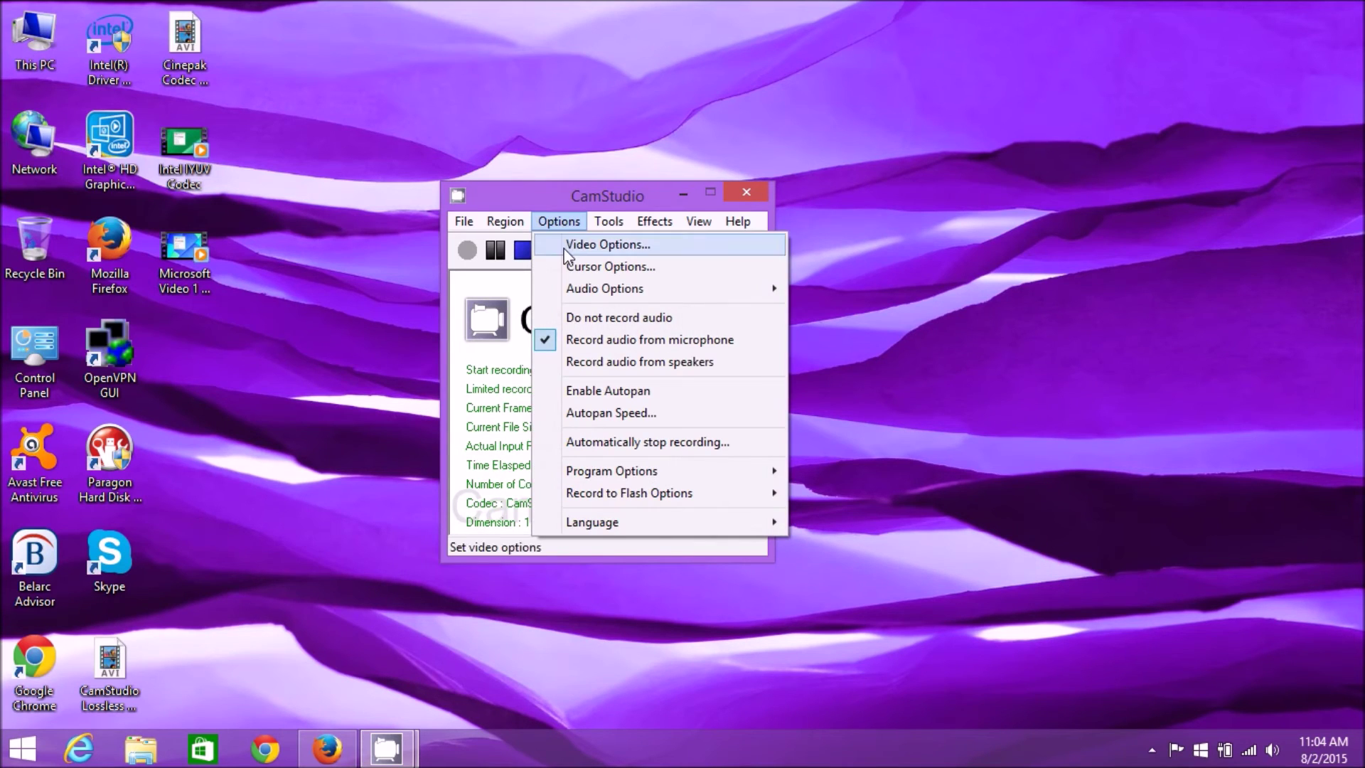
{"action": "mouse_move", "coordinate": [605, 290]}
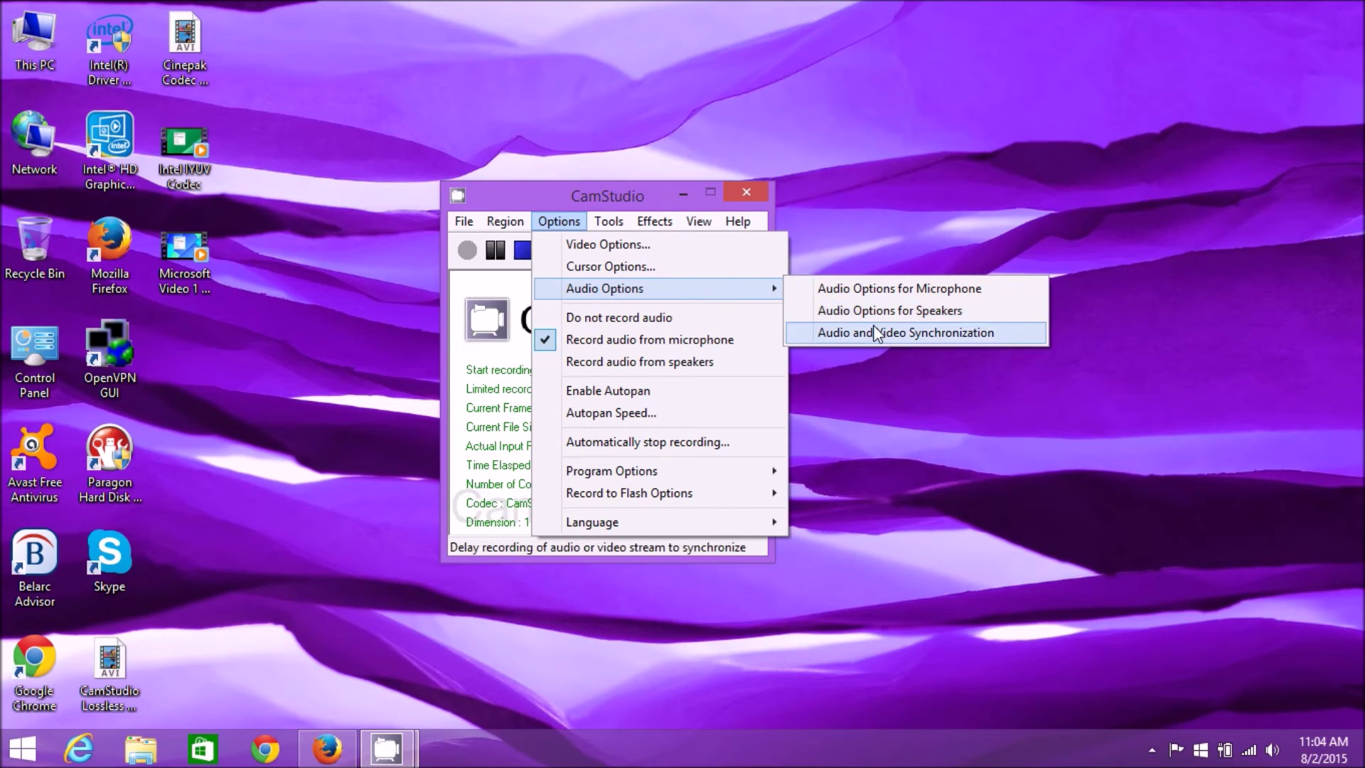
{"action": "left_click", "coordinate": [892, 288]}
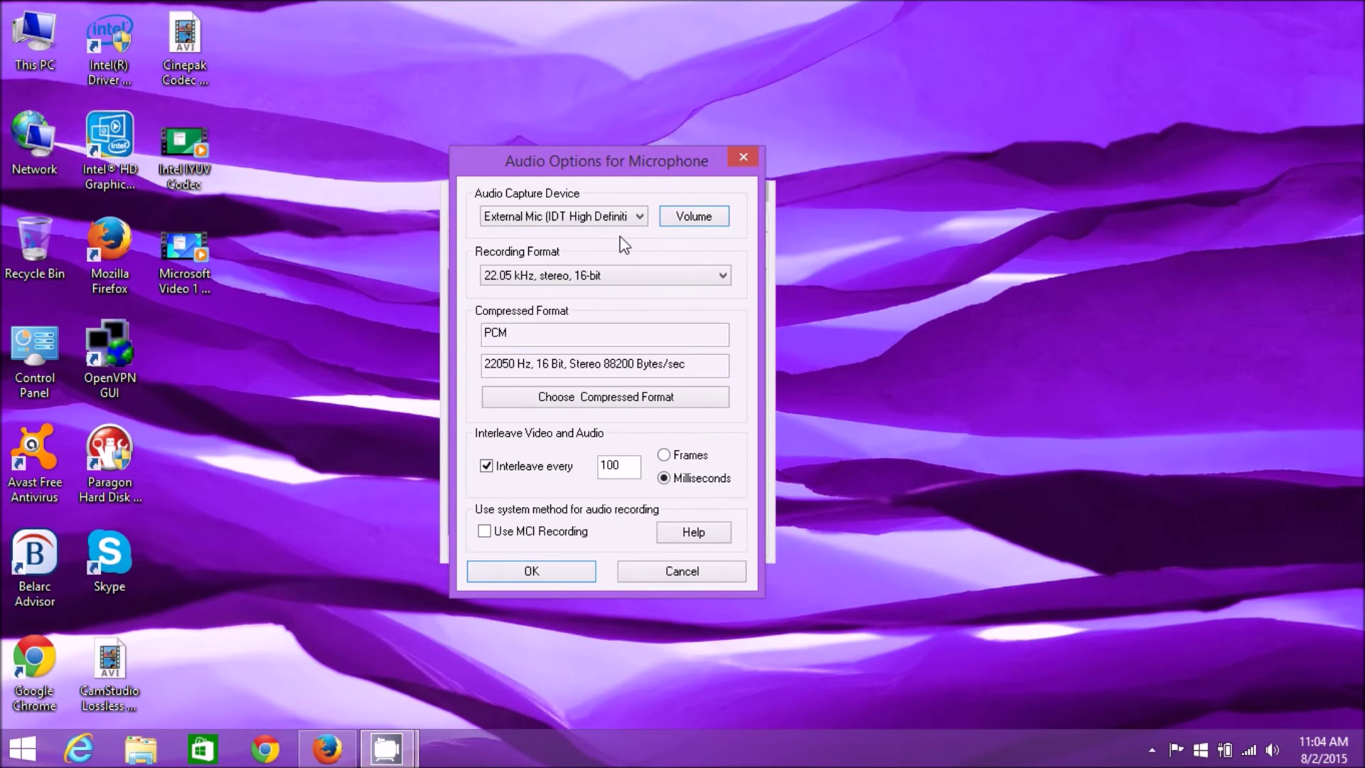
{"action": "left_click", "coordinate": [637, 218]}
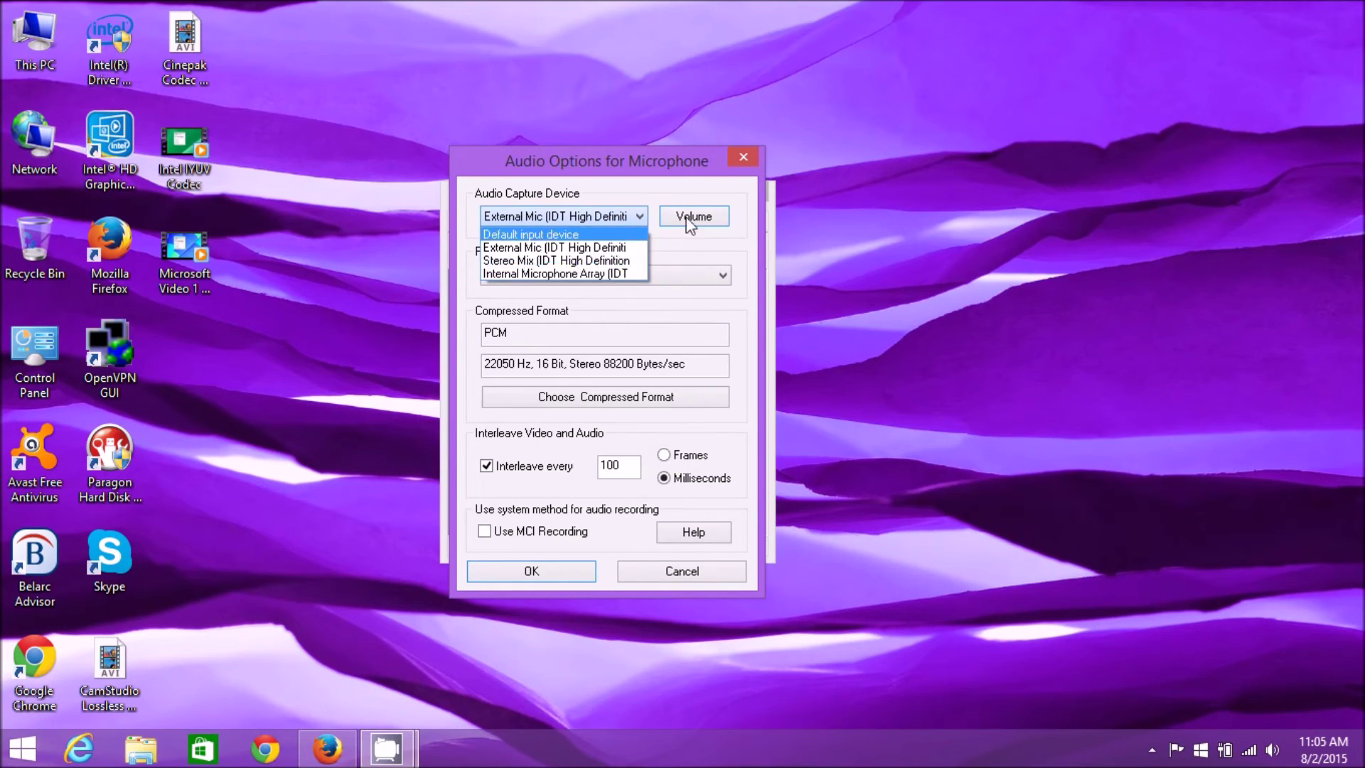
{"action": "left_click", "coordinate": [712, 240]}
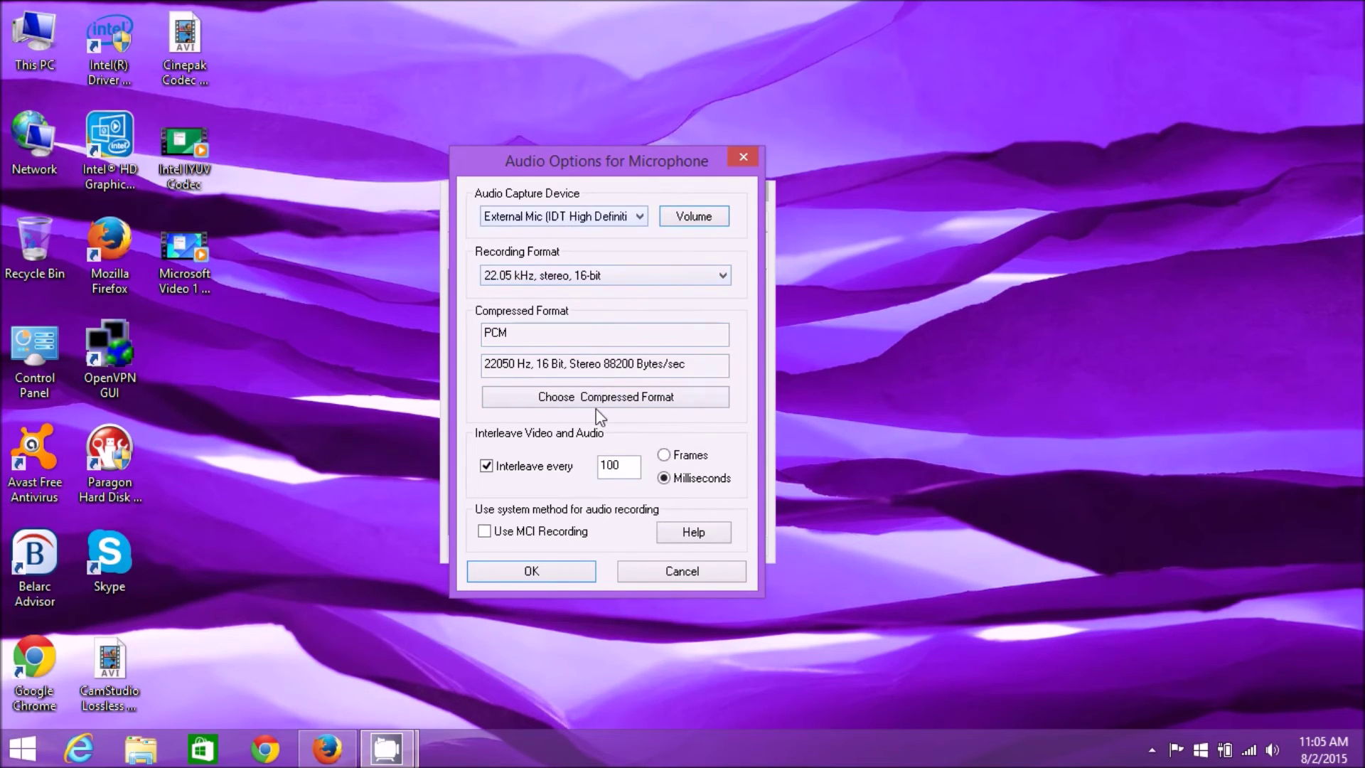
{"action": "left_click", "coordinate": [648, 573]}
{"action": "left_click", "coordinate": [560, 221]}
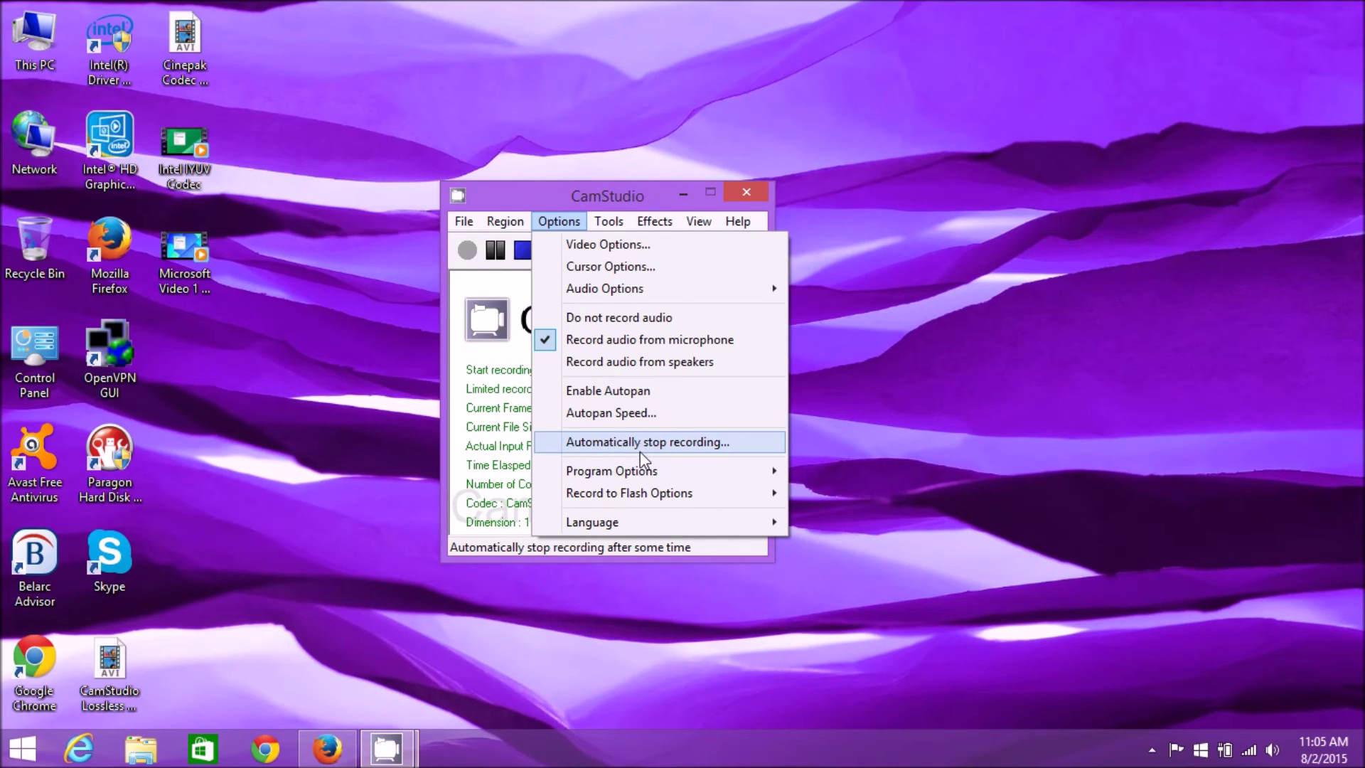
- Show the Program Options submenu with Save settings on exit and translucent window capture enabled
{"action": "mouse_move", "coordinate": [642, 473]}
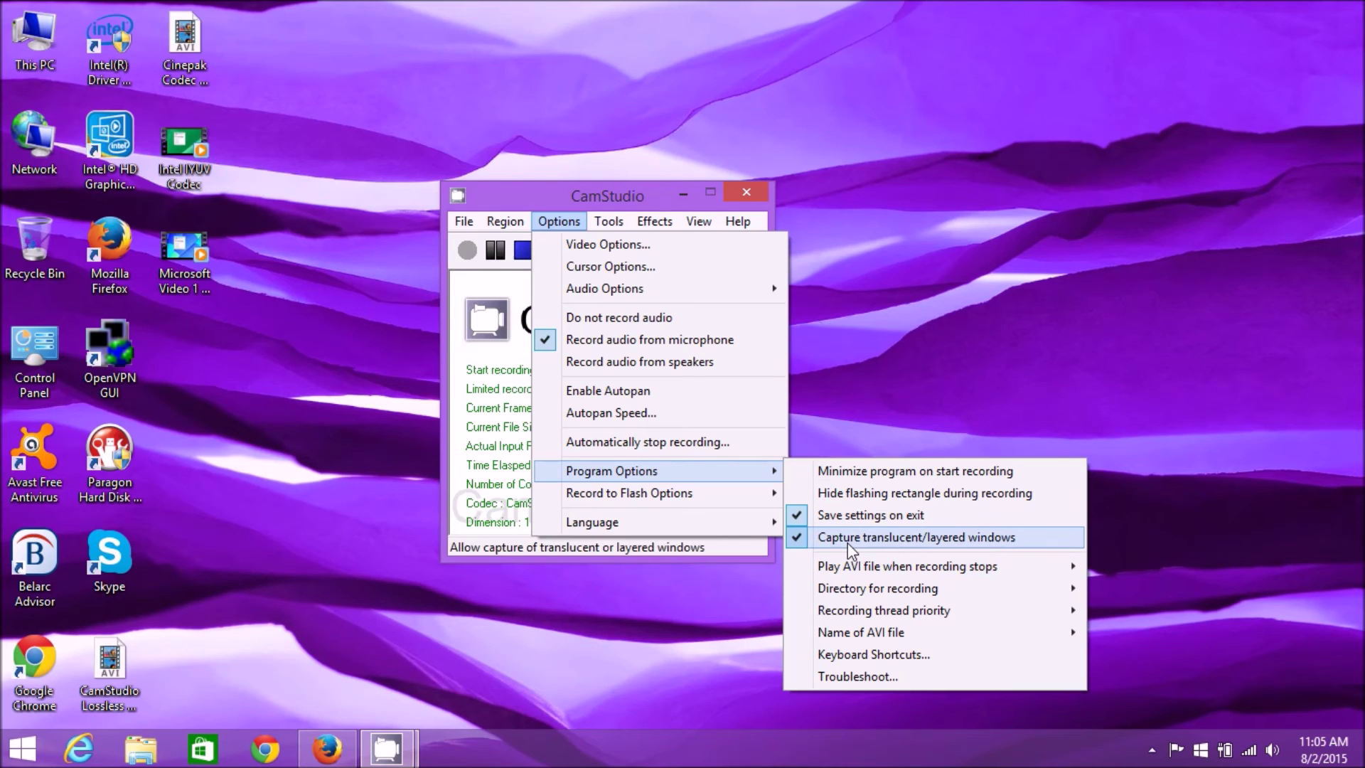
{"action": "mouse_move", "coordinate": [850, 592]}
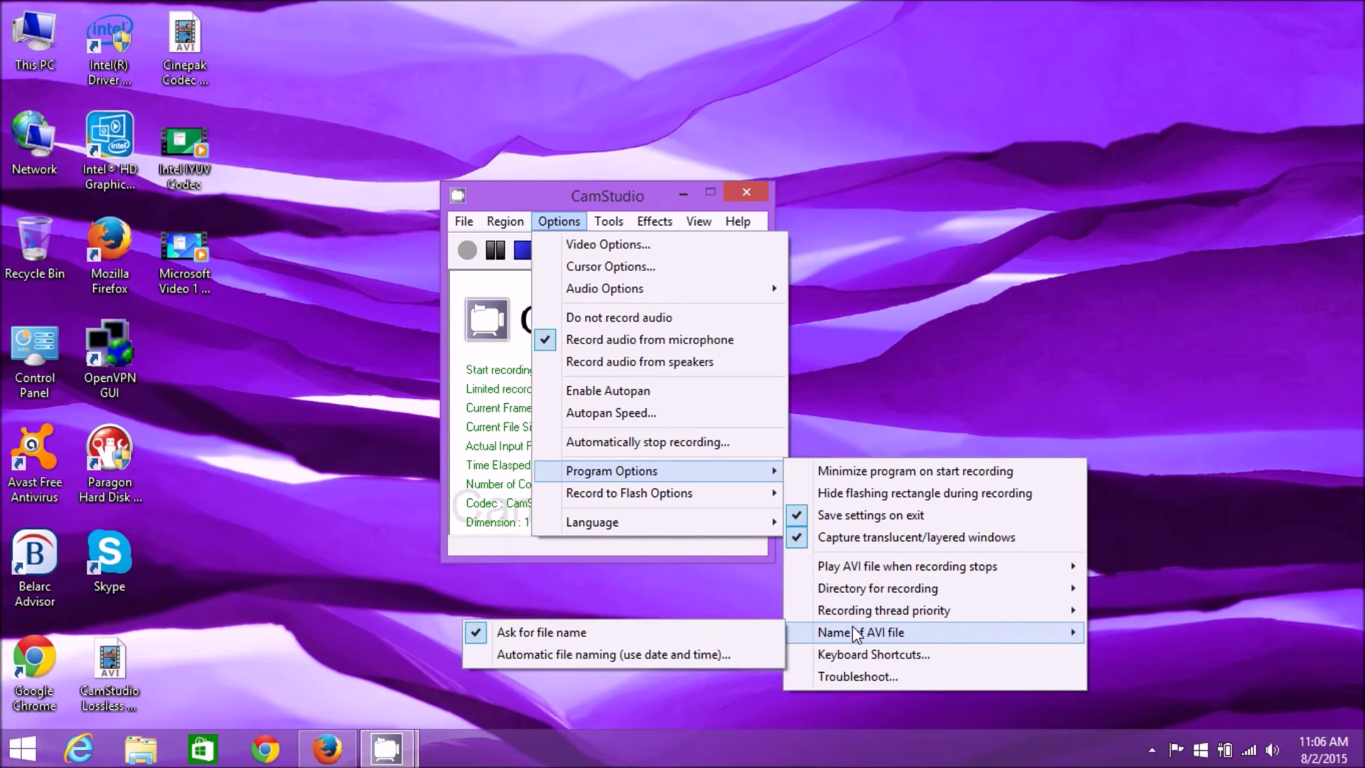
{"action": "mouse_move", "coordinate": [863, 613]}
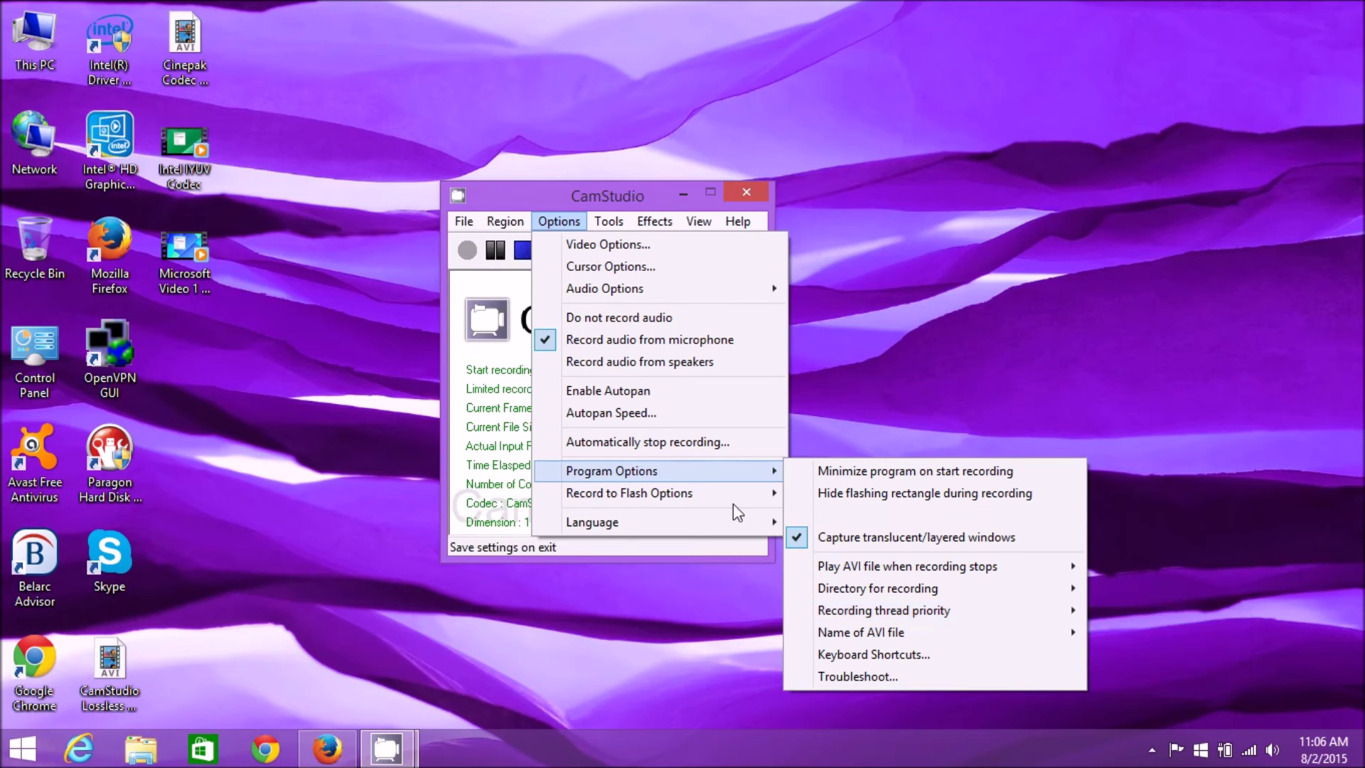
{"action": "mouse_move", "coordinate": [687, 500]}
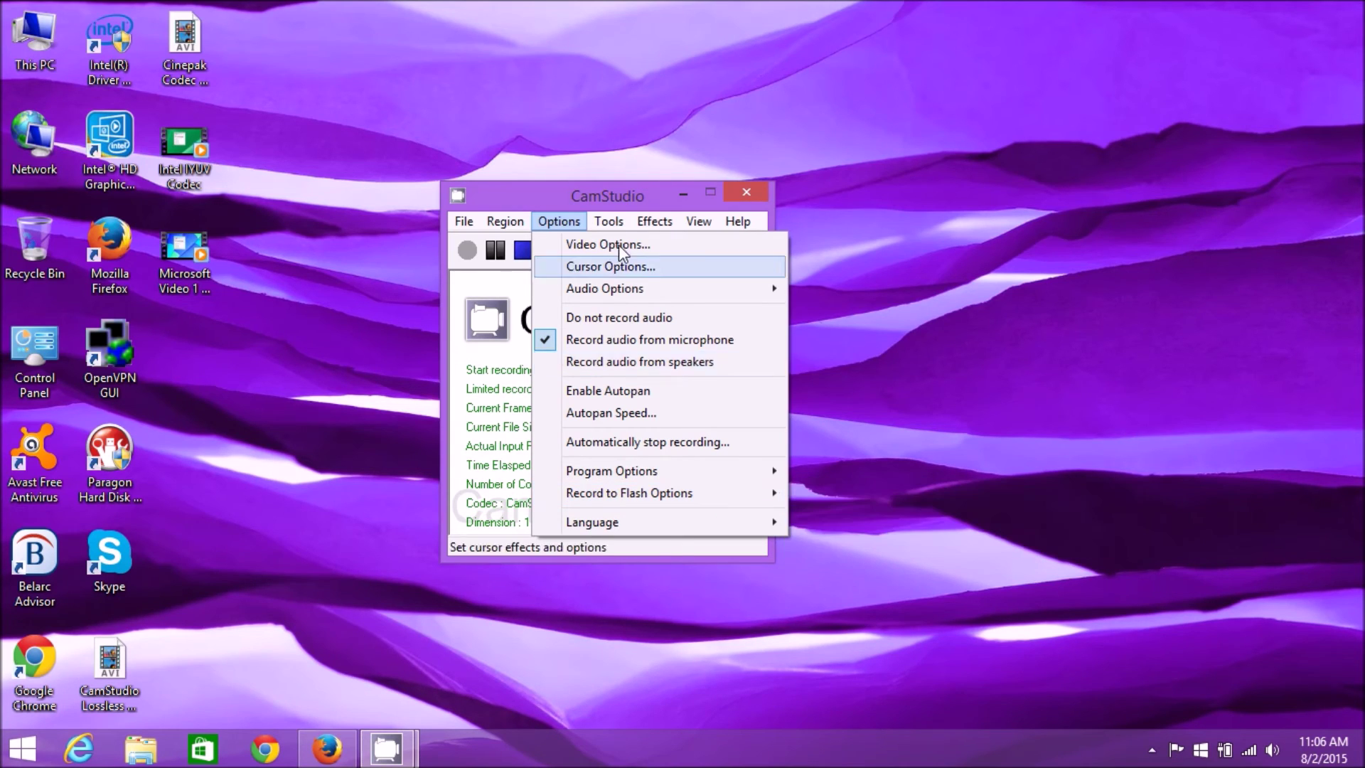
- Close the options list and move the recorder window further right on the desktop
{"action": "mouse_move", "coordinate": [613, 221]}
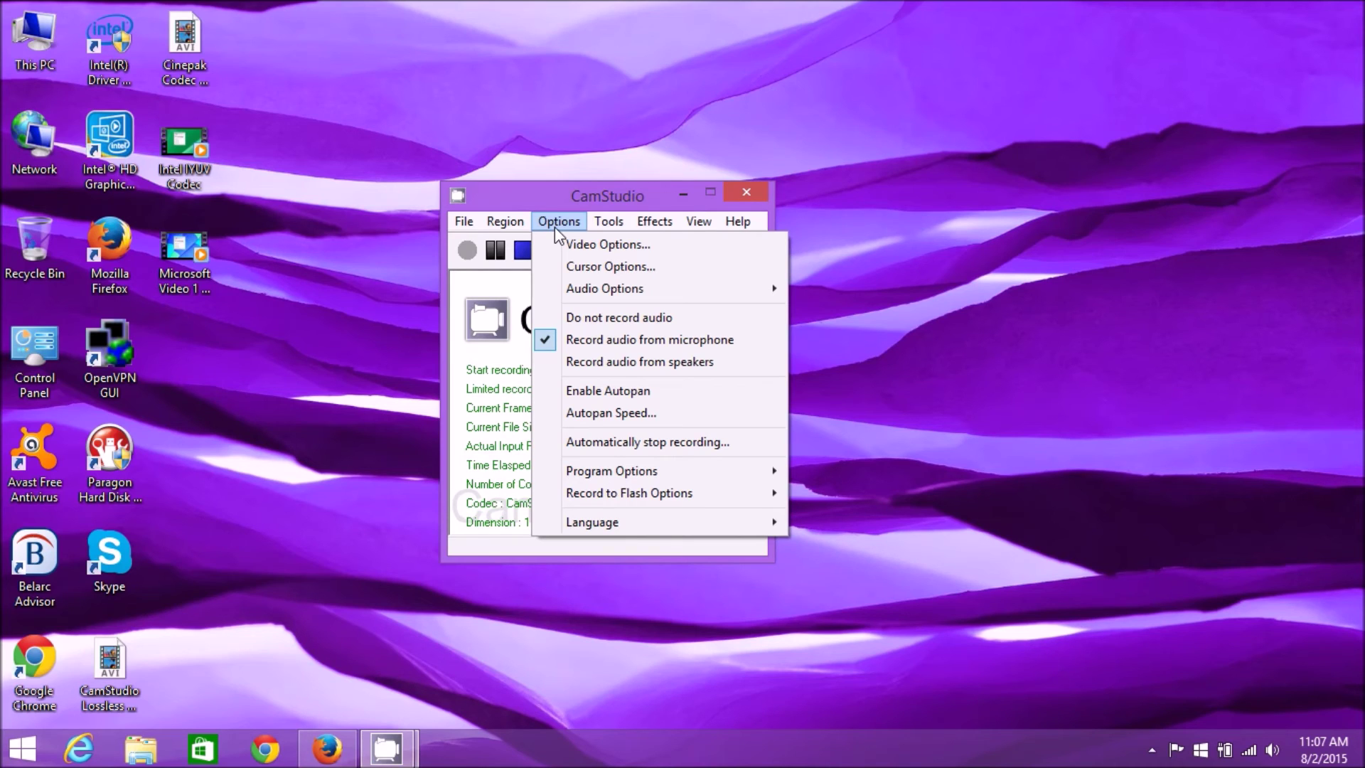
{"action": "left_click_drag", "start_coordinate": [540, 194], "coordinate": [702, 197]}
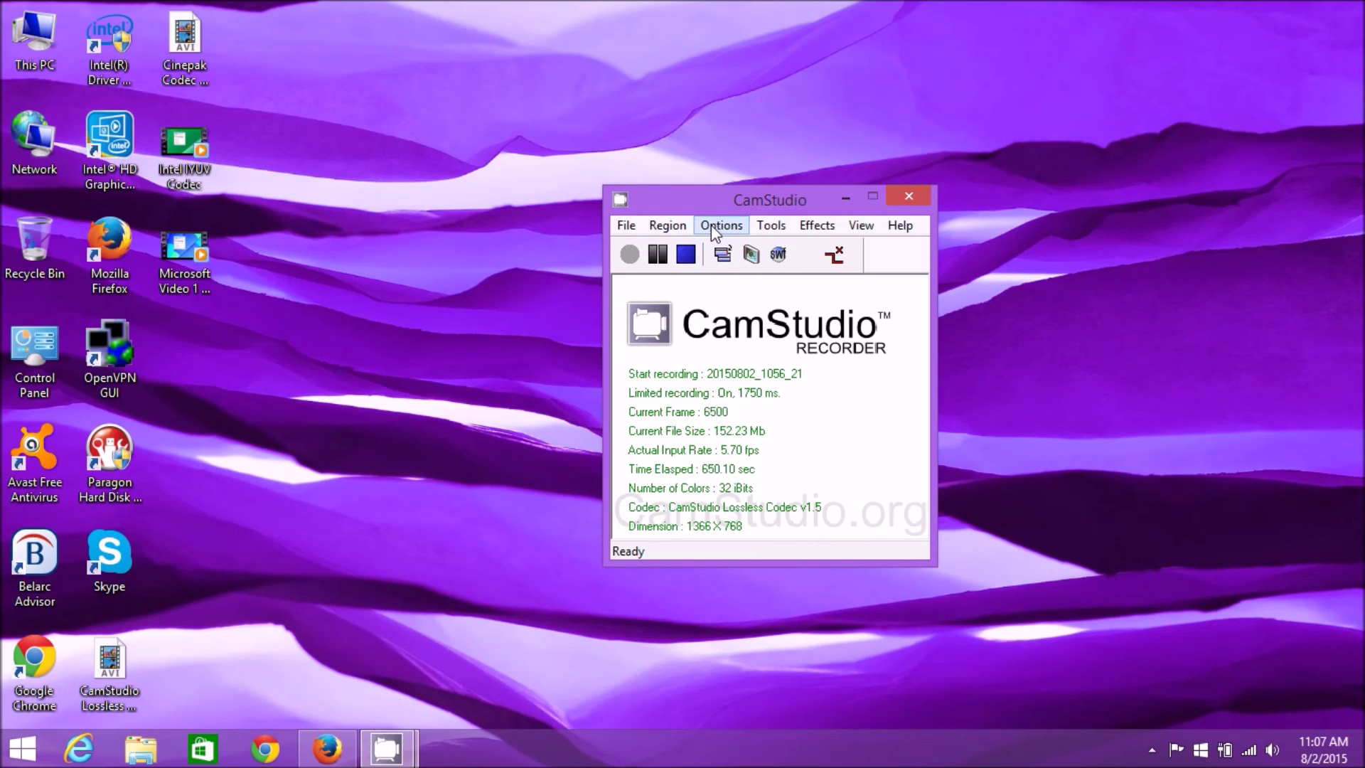
- Verify Video Options still use CamStudio Lossless Codec v1.5, then cancel without changes
{"action": "left_click", "coordinate": [712, 226]}
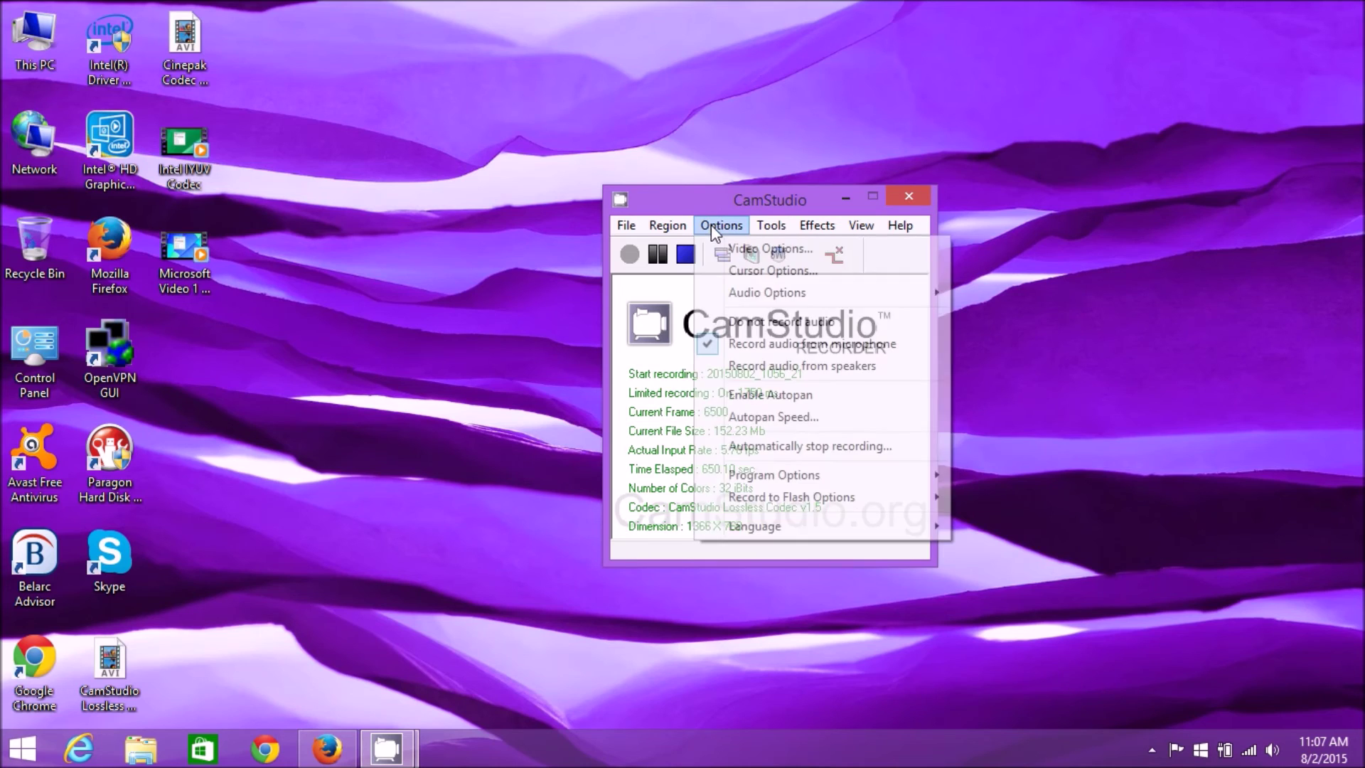
{"action": "left_click", "coordinate": [750, 249]}
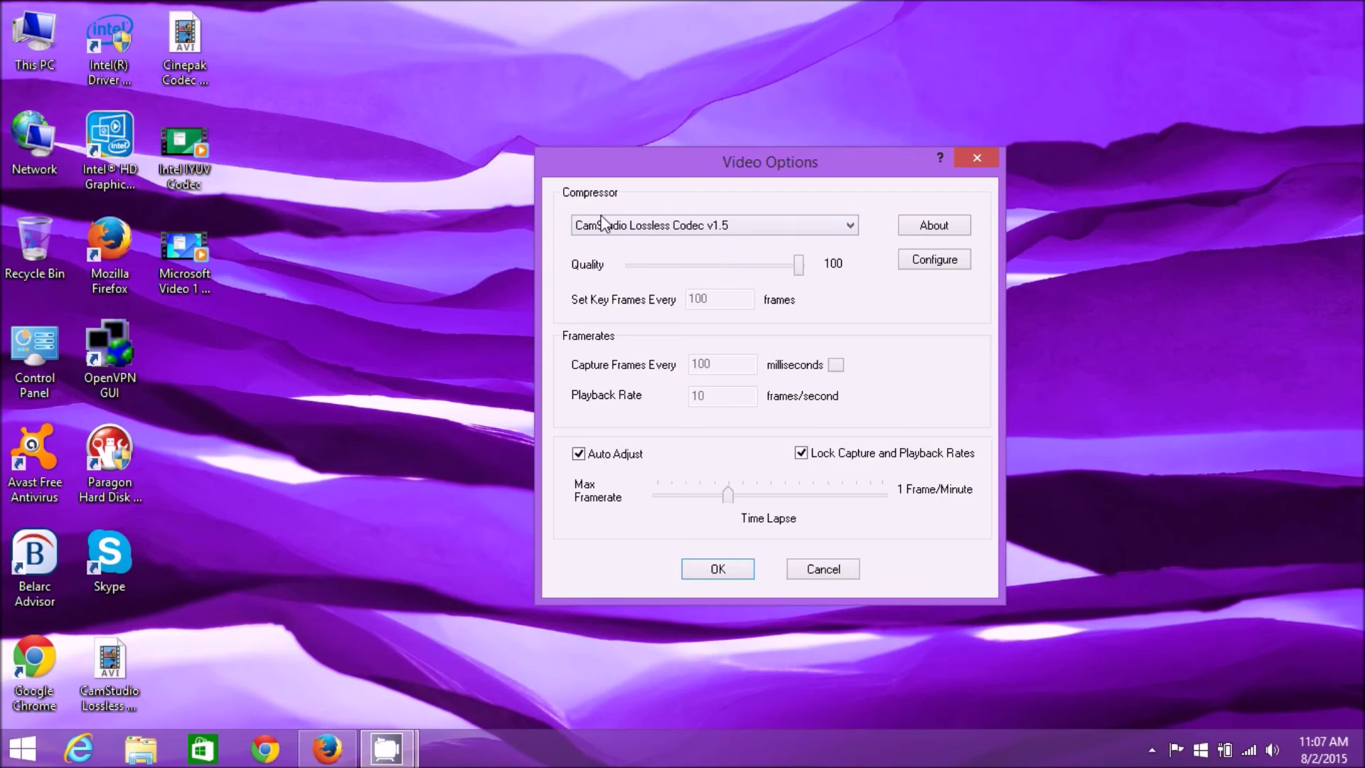
{"action": "left_click", "coordinate": [642, 226]}
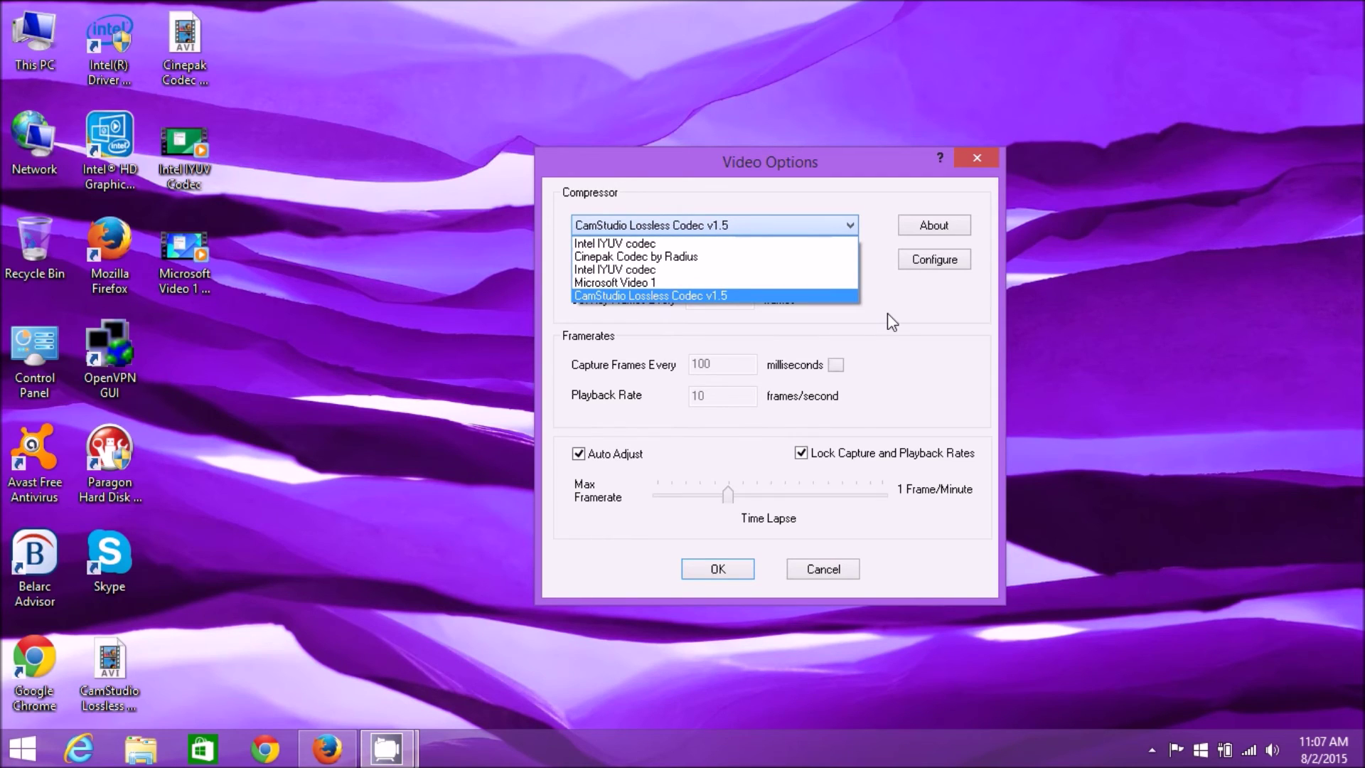
{"action": "left_click", "coordinate": [933, 306]}
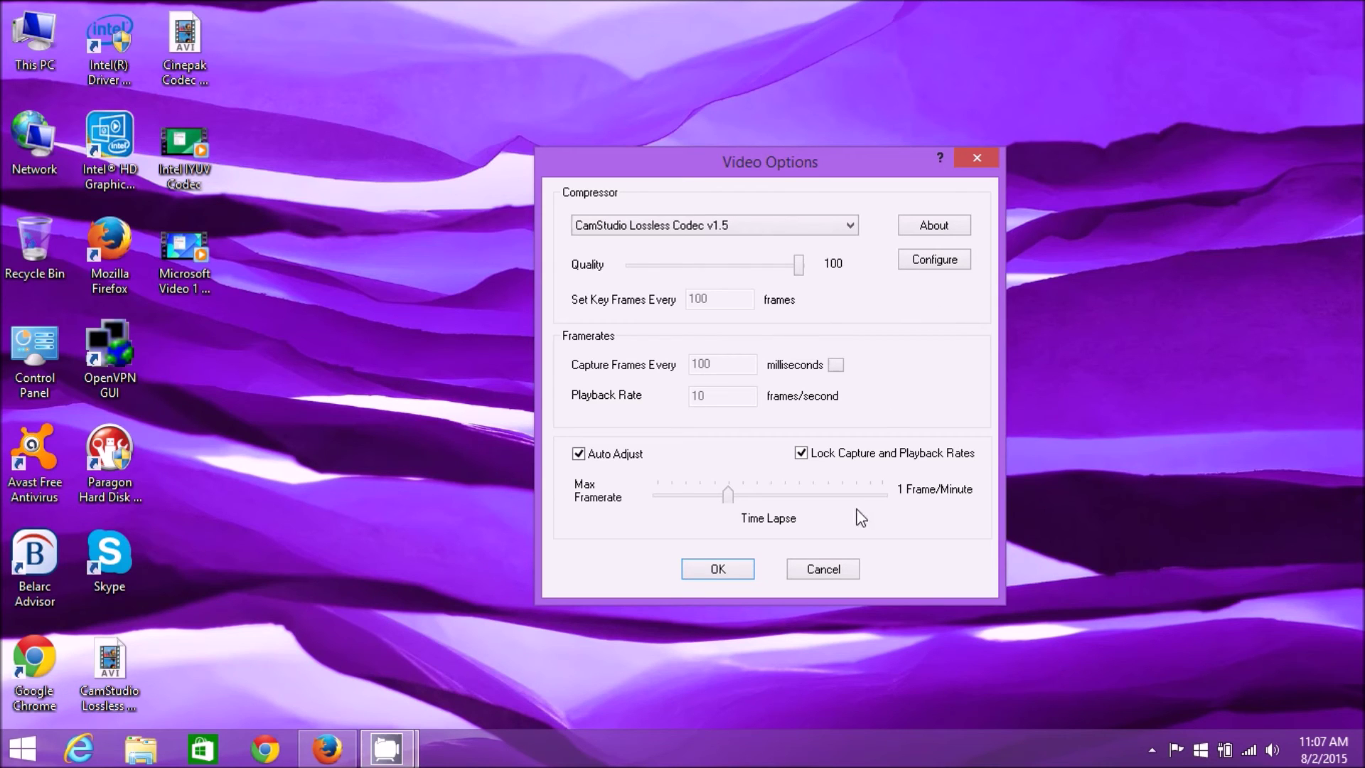
{"action": "left_click", "coordinate": [842, 569]}
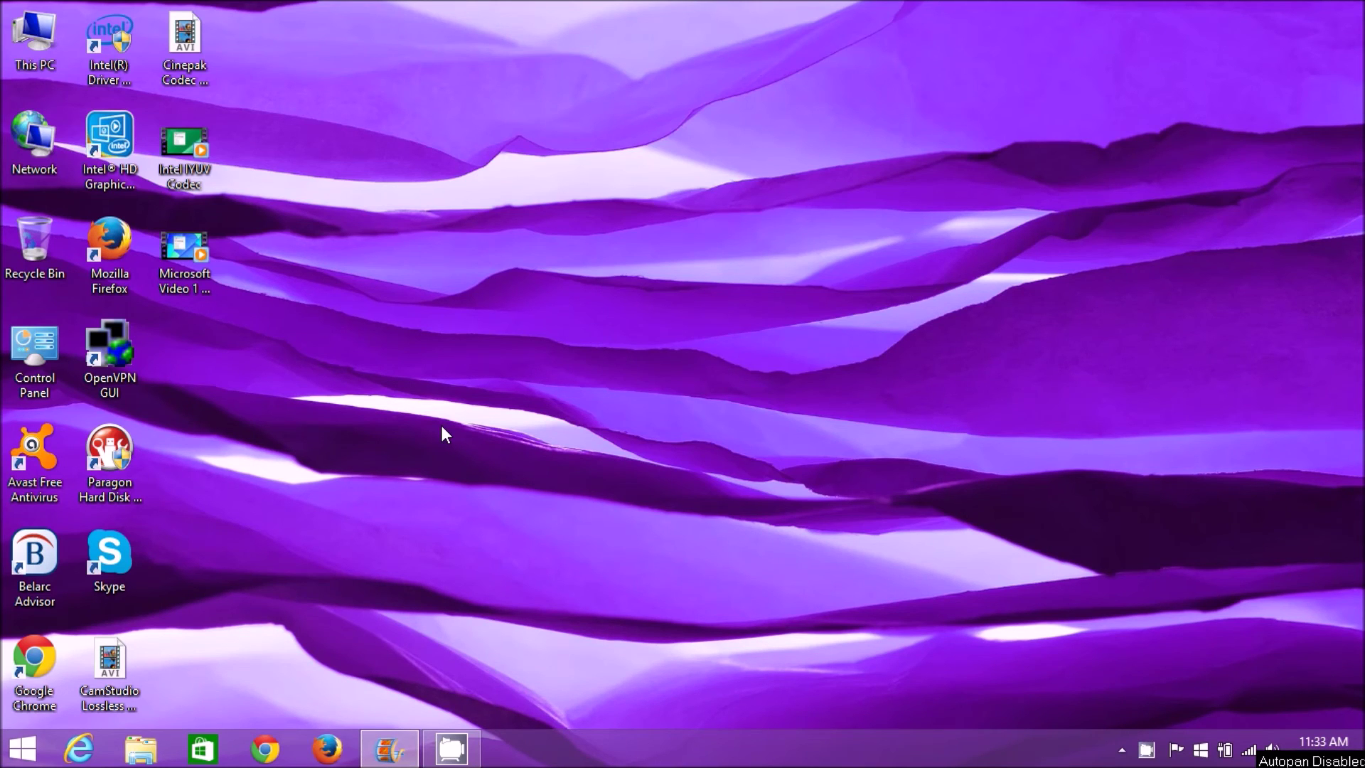
- Search the Start screen's full app list for 'cam' to find CamStudio
{"action": "left_click", "coordinate": [23, 759]}
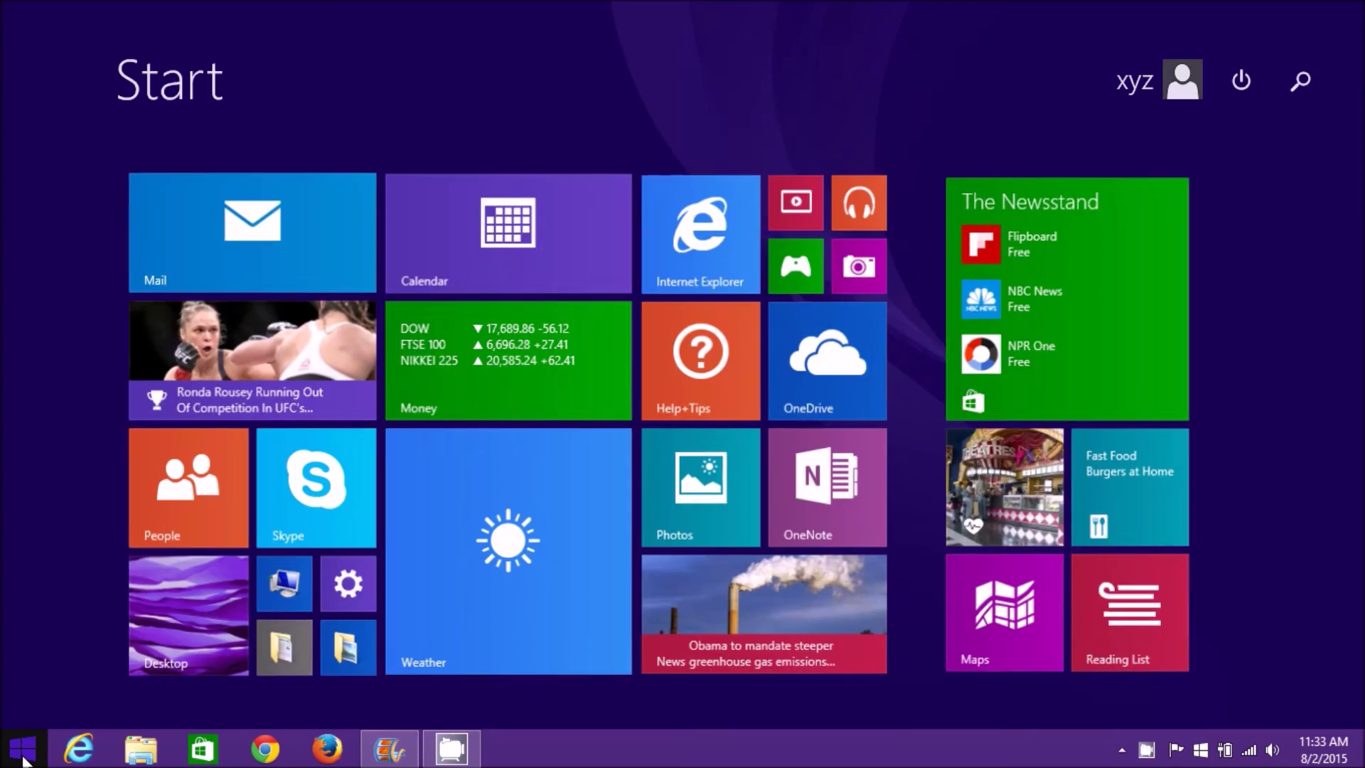
{"action": "left_click", "coordinate": [133, 714]}
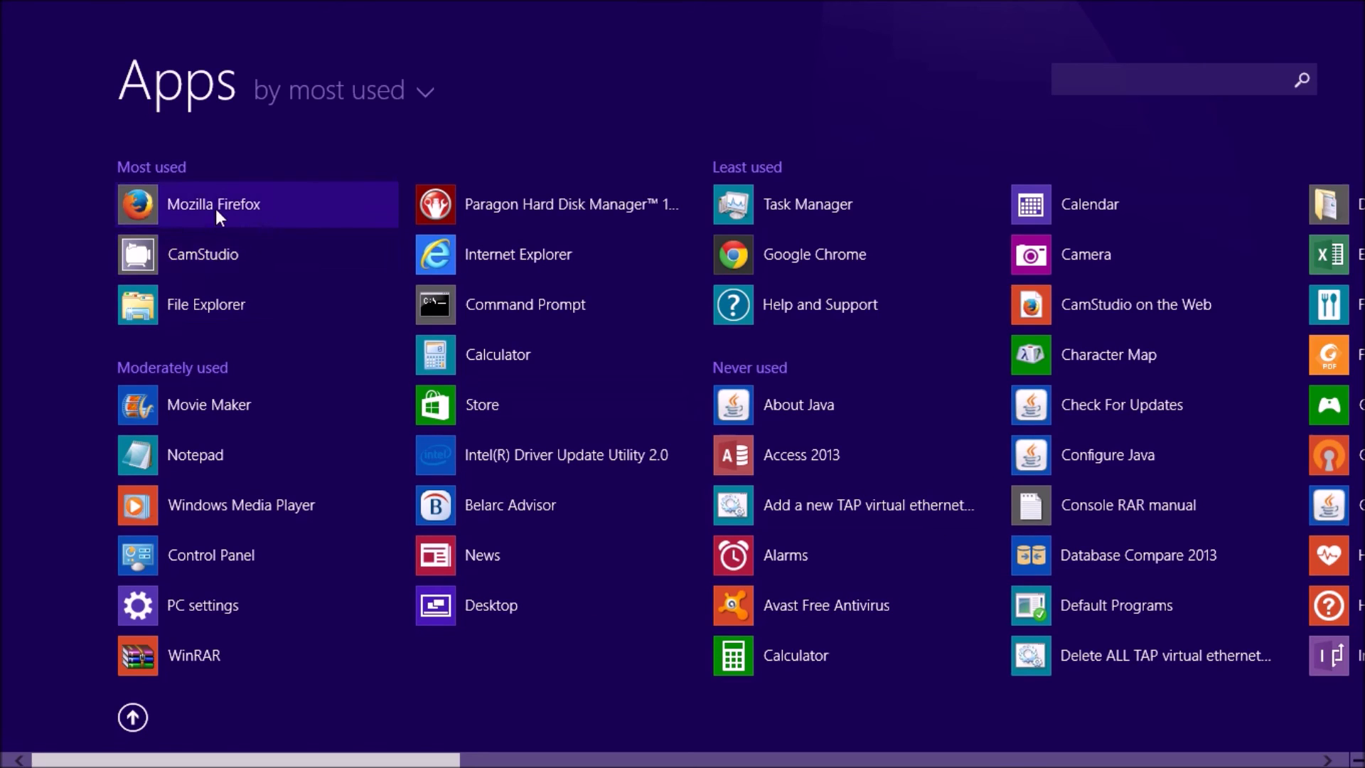
{"action": "key", "text": "super+z"}
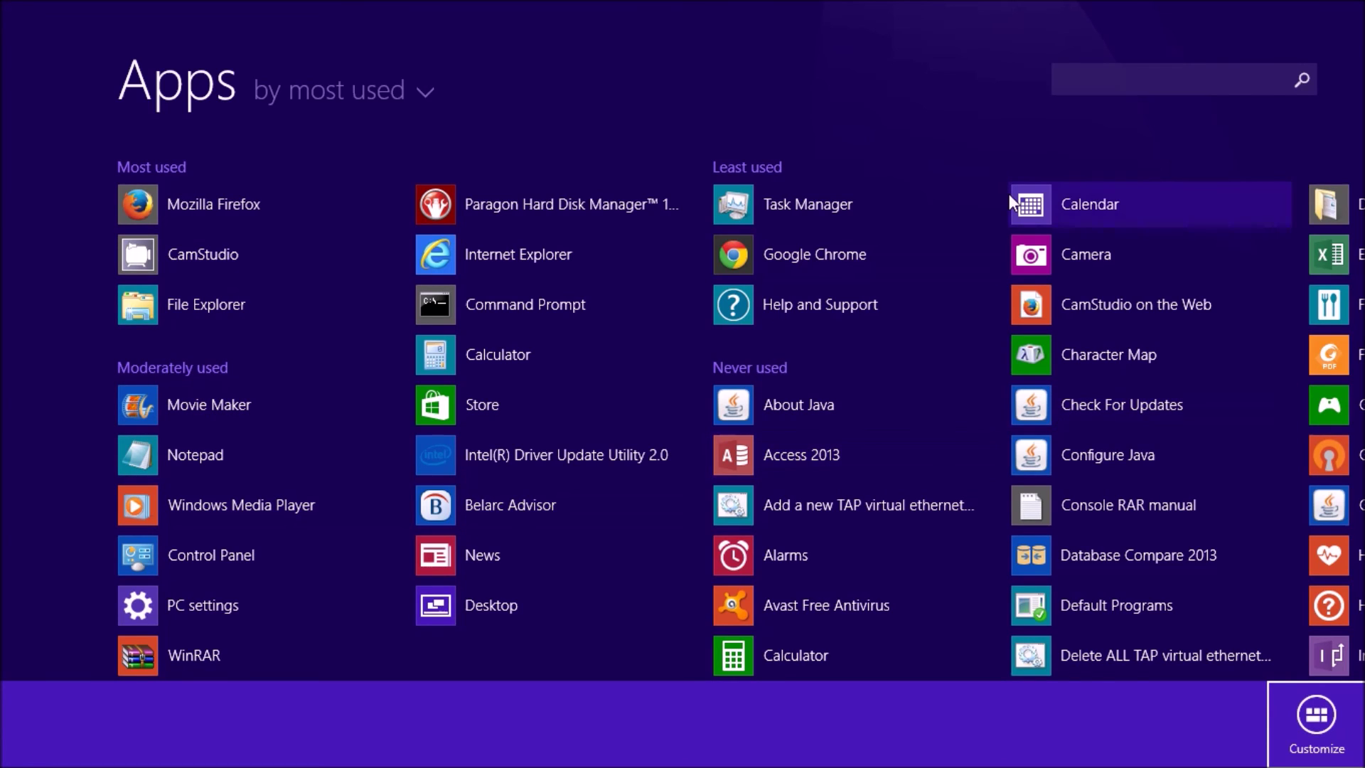
{"action": "left_click", "coordinate": [1215, 74]}
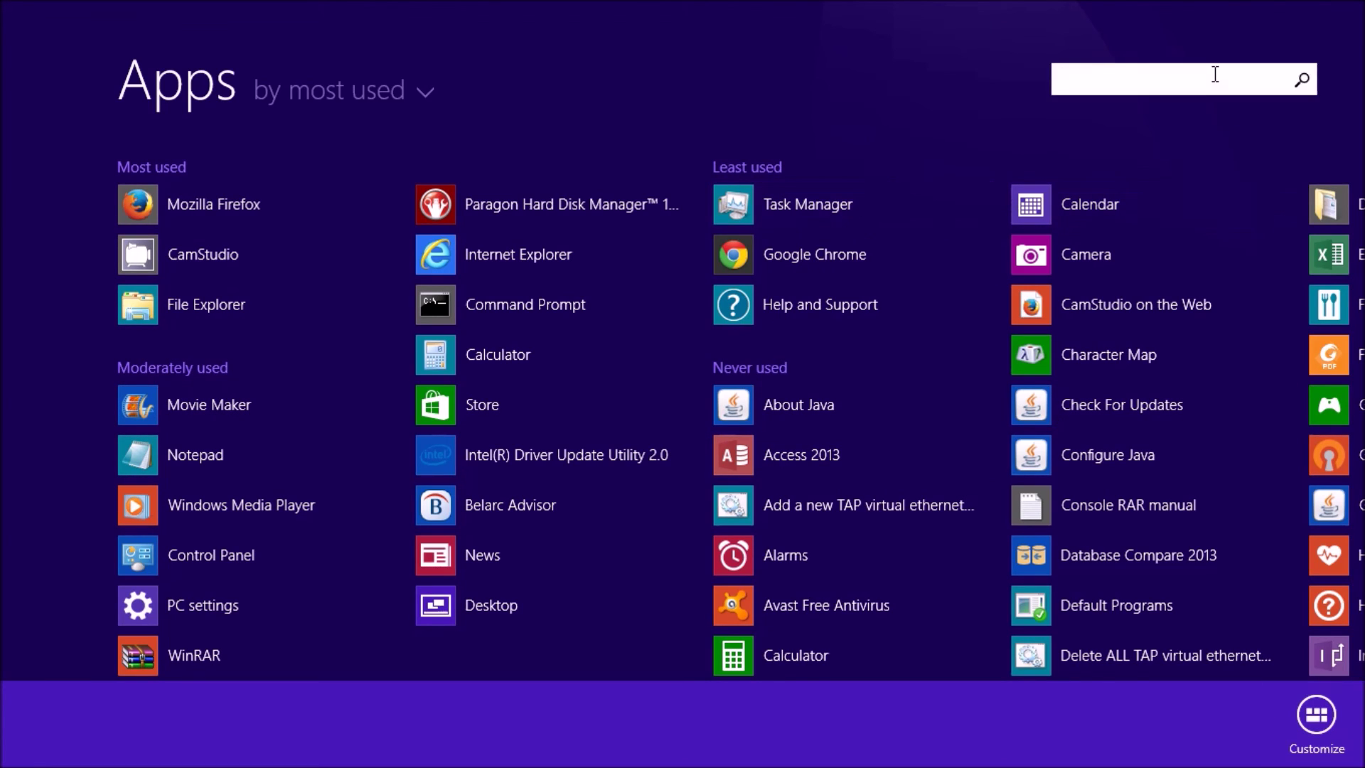
{"action": "type", "text": "cam"}
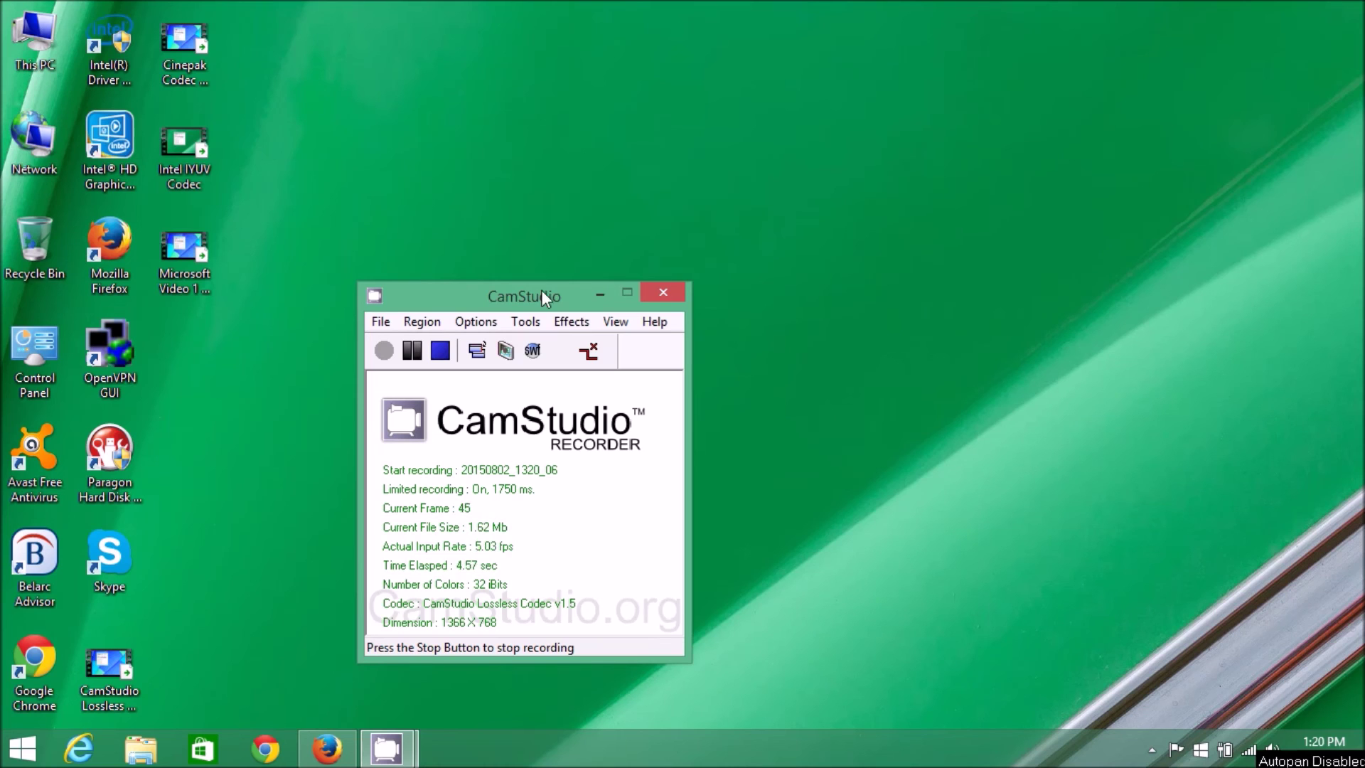
- Minimize the CamStudio recorder to the taskbar and dismiss its taskbar jump list twice
{"action": "left_click_drag", "start_coordinate": [539, 290], "coordinate": [527, 199]}
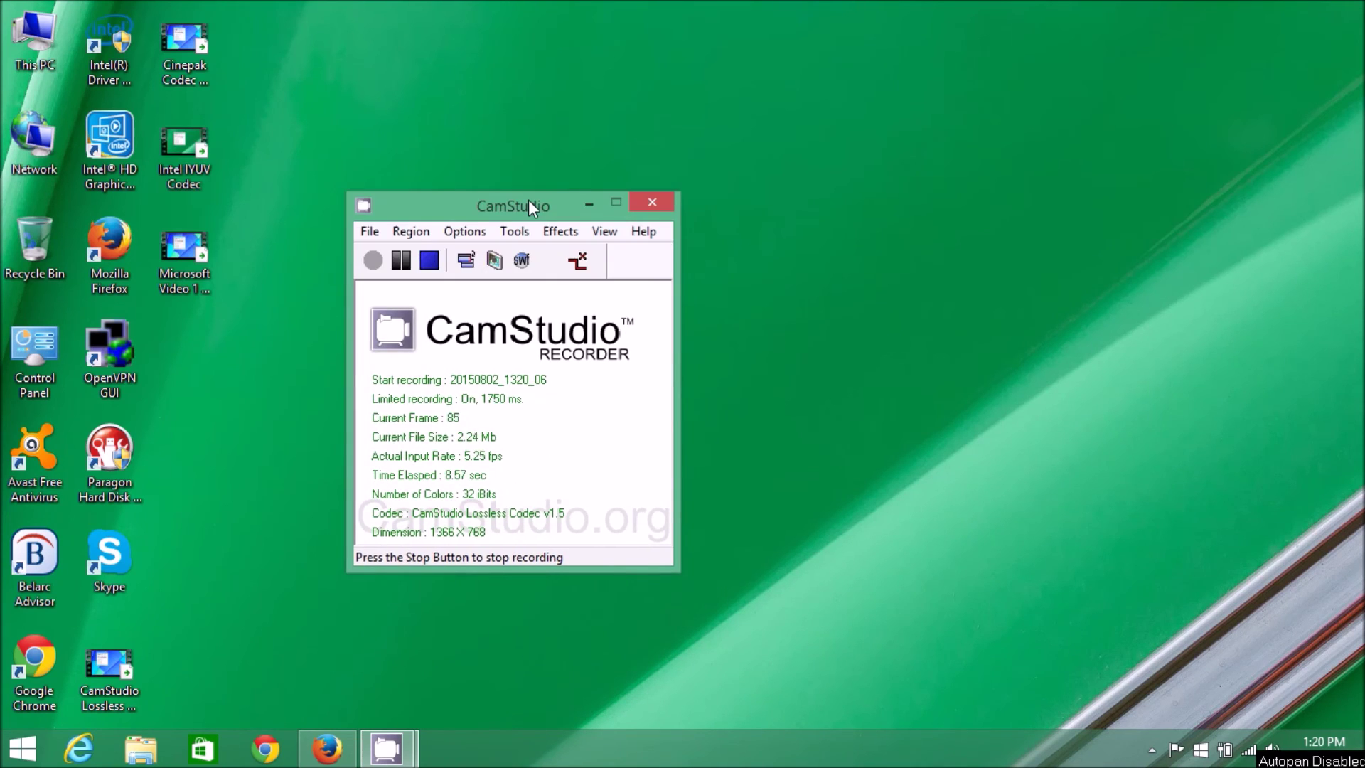
{"action": "left_click", "coordinate": [591, 207]}
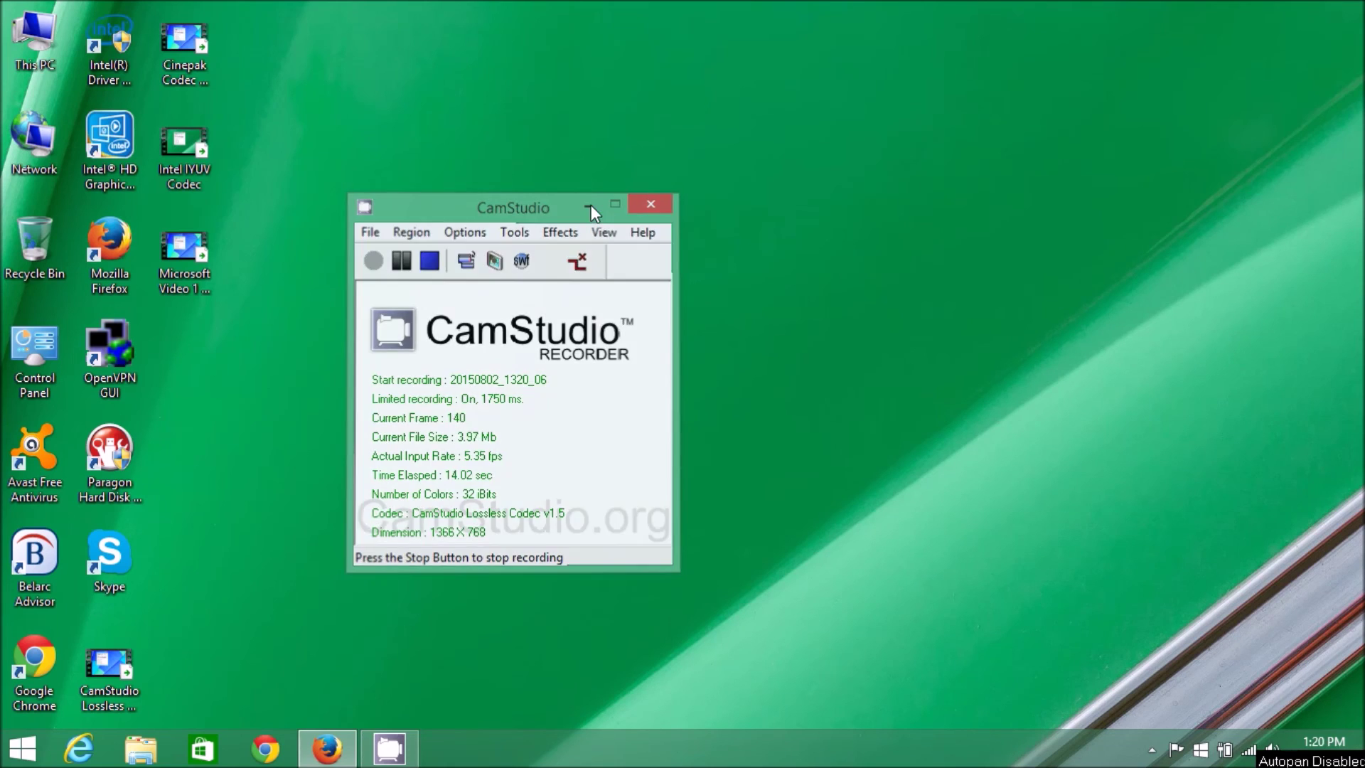
{"action": "mouse_move", "coordinate": [397, 755]}
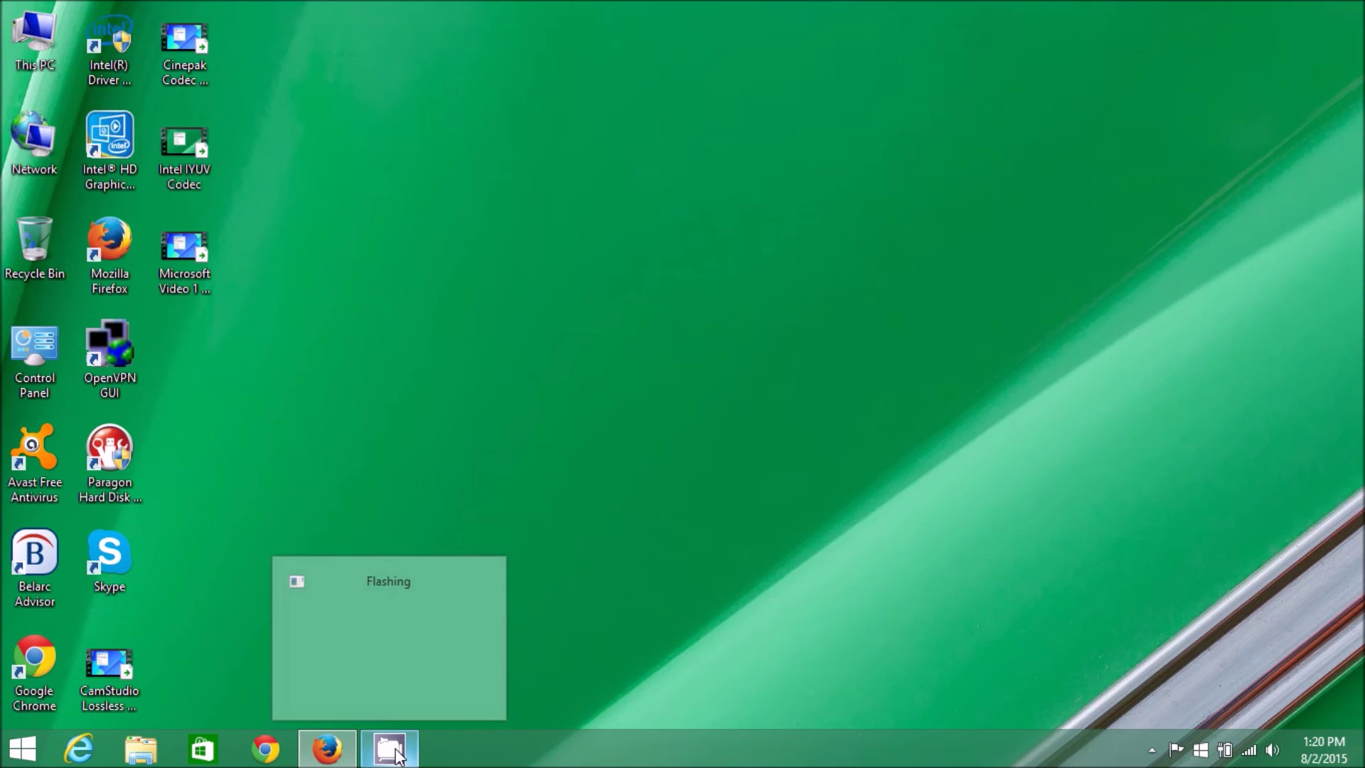
{"action": "right_click", "coordinate": [397, 755]}
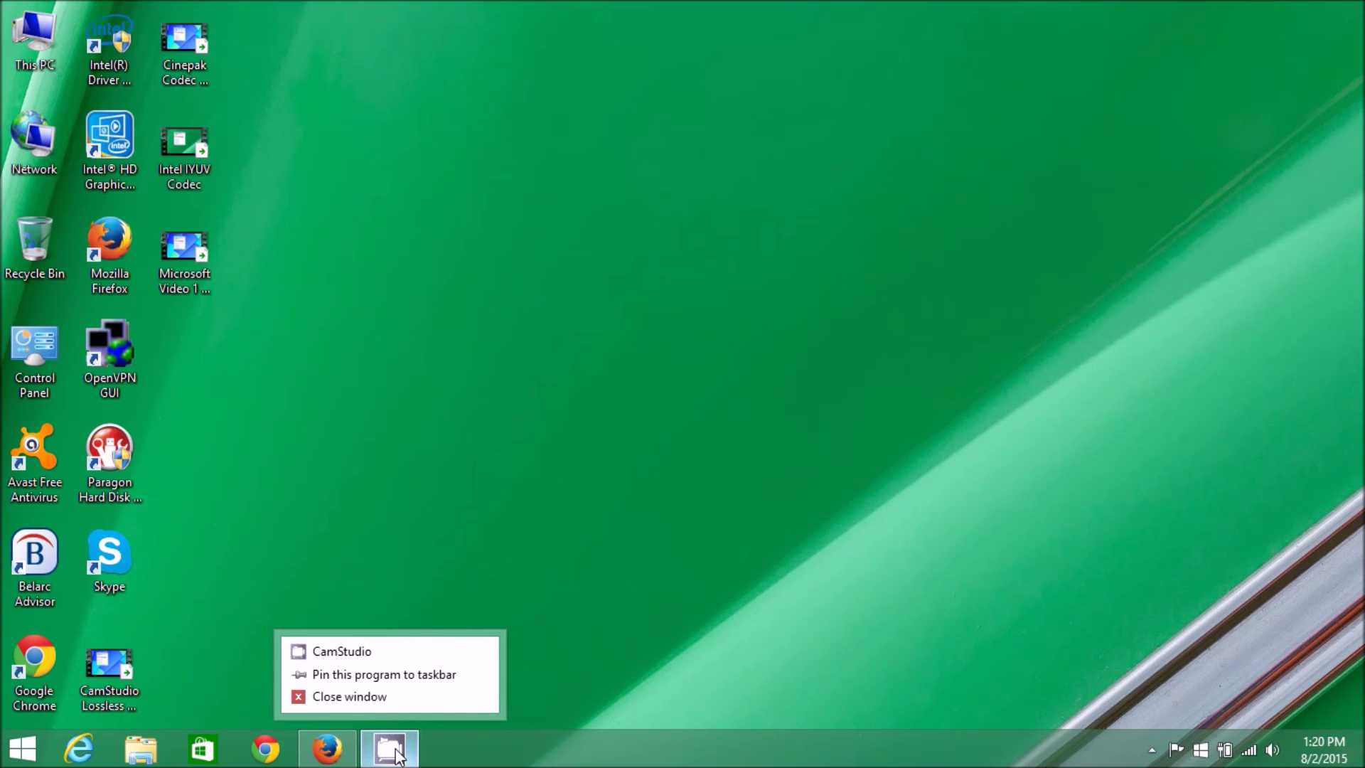
{"action": "left_click", "coordinate": [376, 652]}
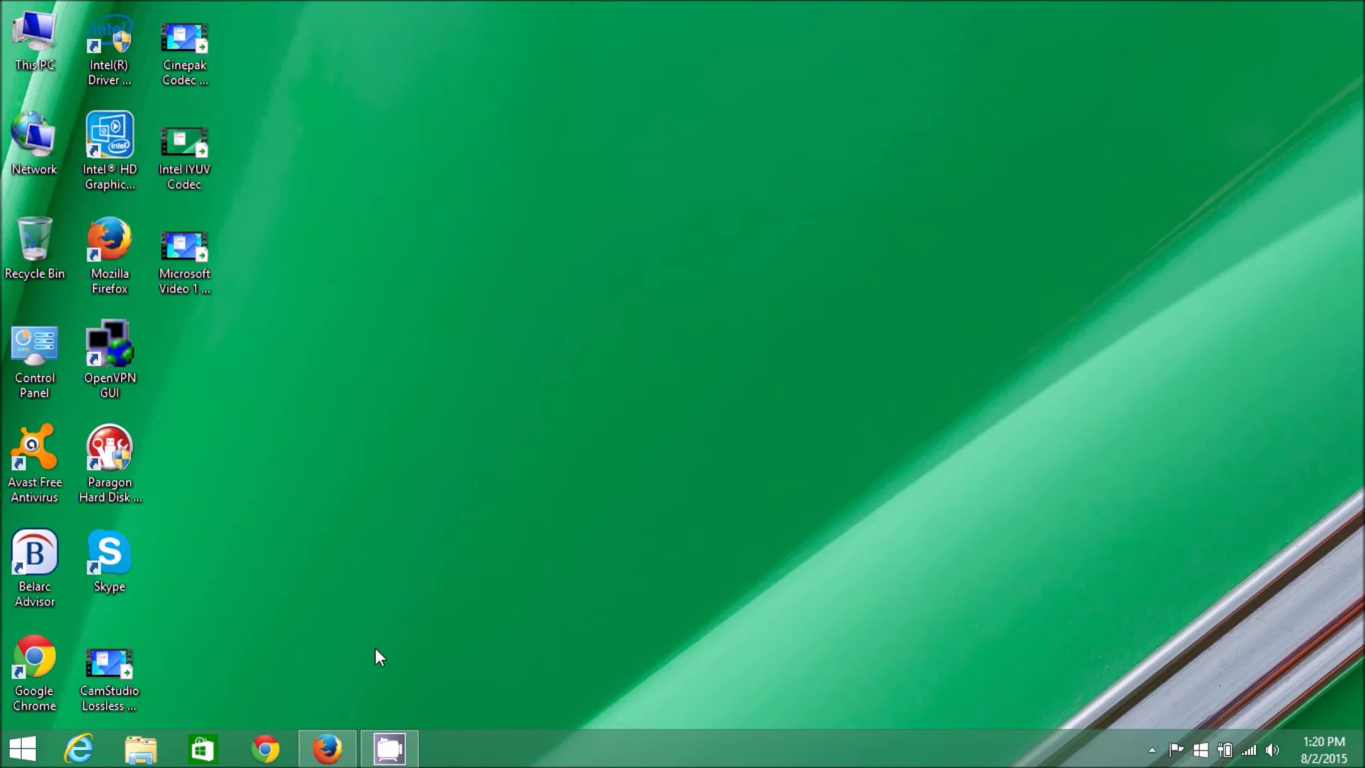
{"action": "right_click", "coordinate": [383, 744]}
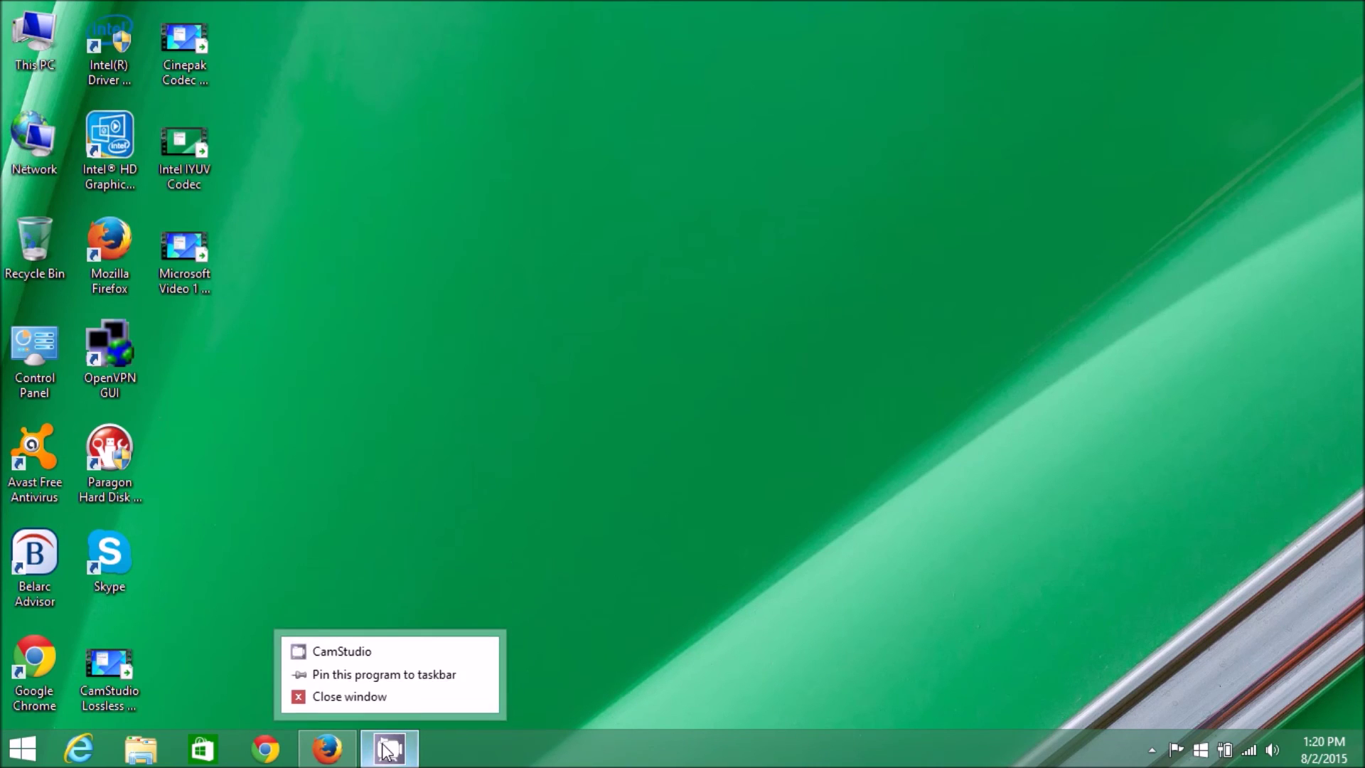
{"action": "left_click", "coordinate": [388, 750]}
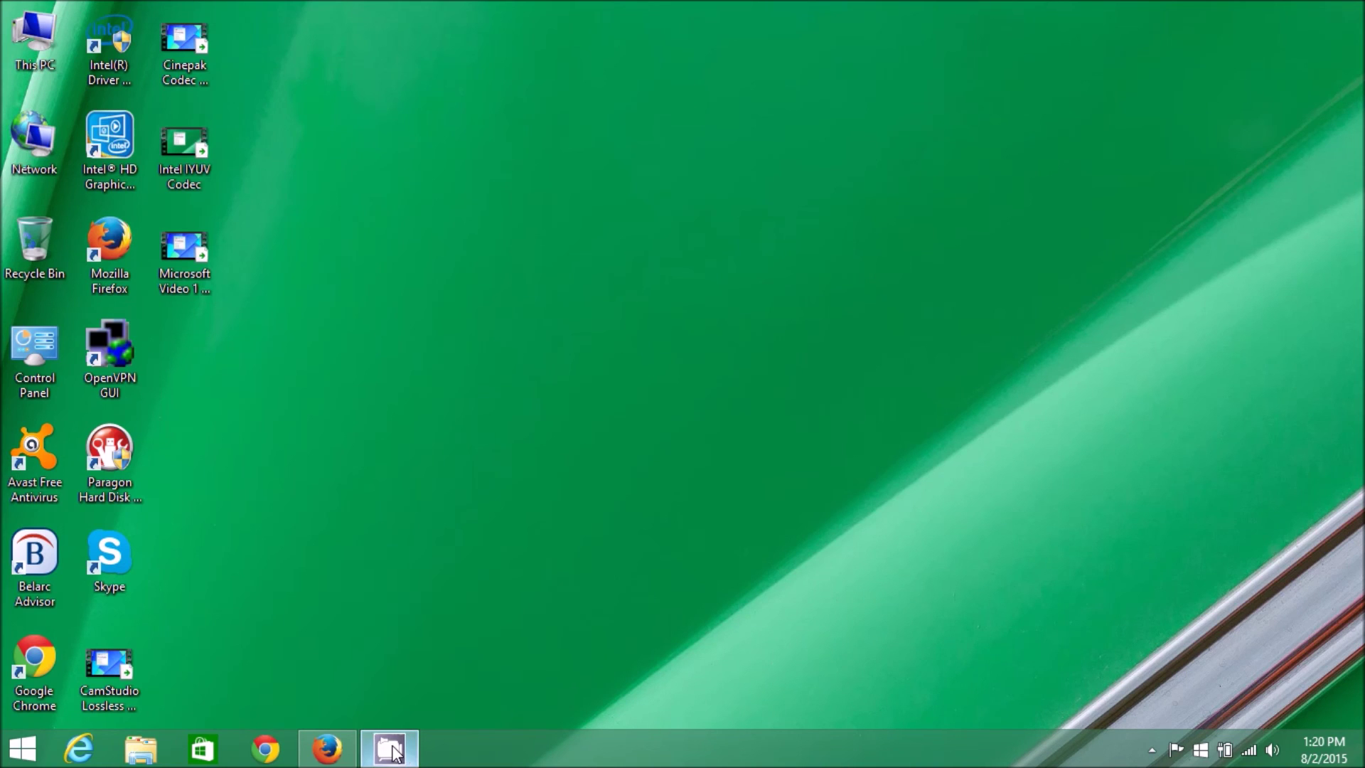
- Open the CamStudio tray icon's menu from the hidden notification icons
{"action": "left_click", "coordinate": [1151, 750]}
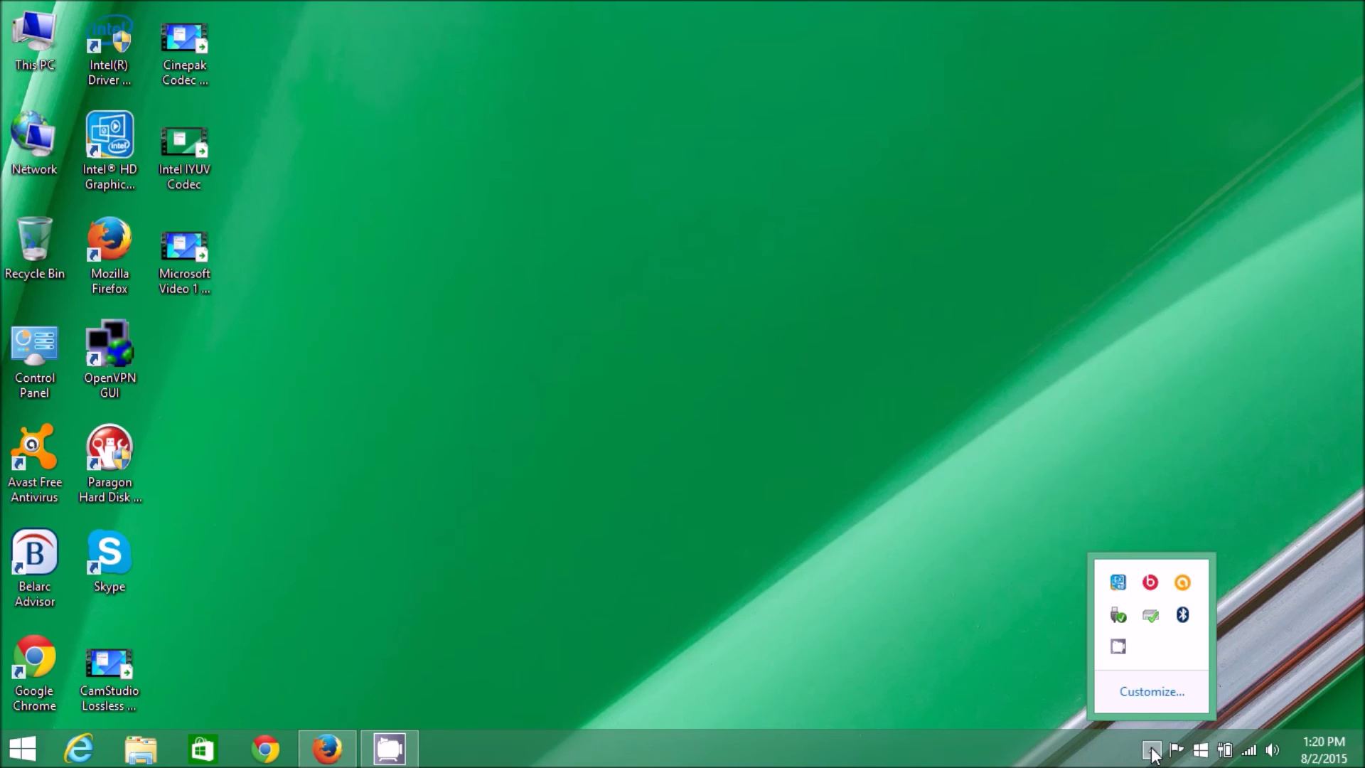
{"action": "right_click", "coordinate": [1119, 647]}
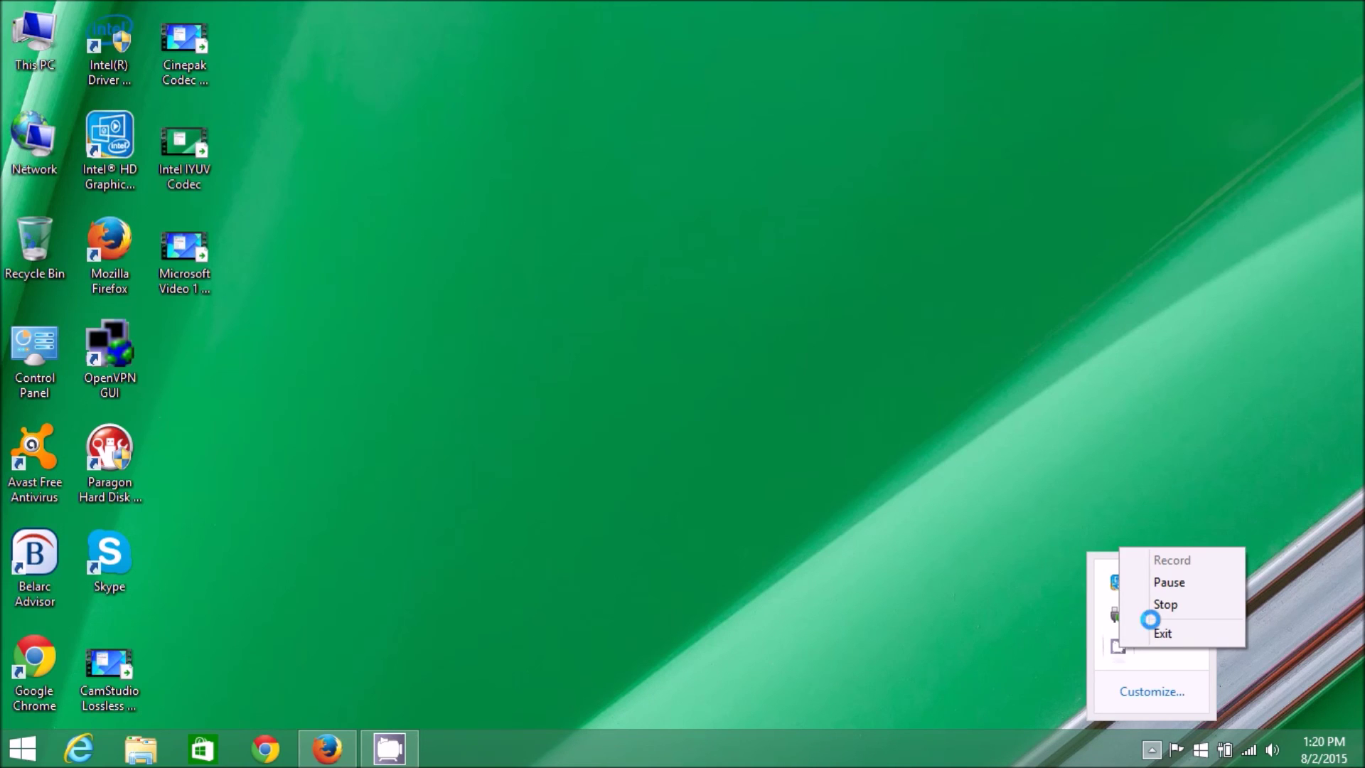